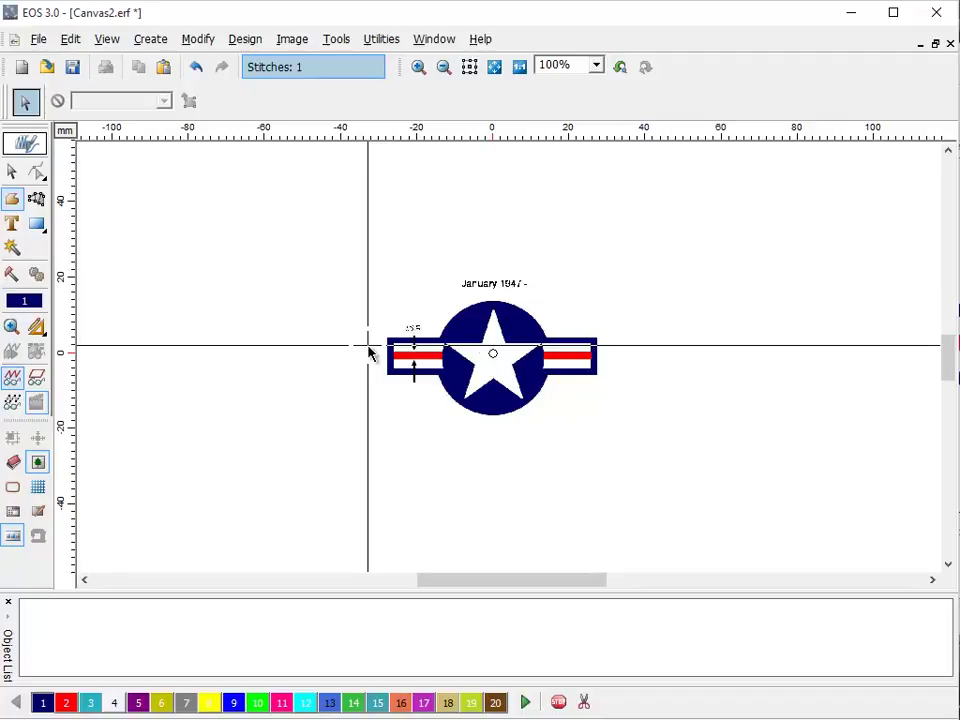
# Zoom in on the roundel and stitch a navy rectangle over the full bar (1112 stitches)
pyautogui.click(419, 66)
pyautogui.moveTo(306, 242); pyautogui.dragTo(718, 501)
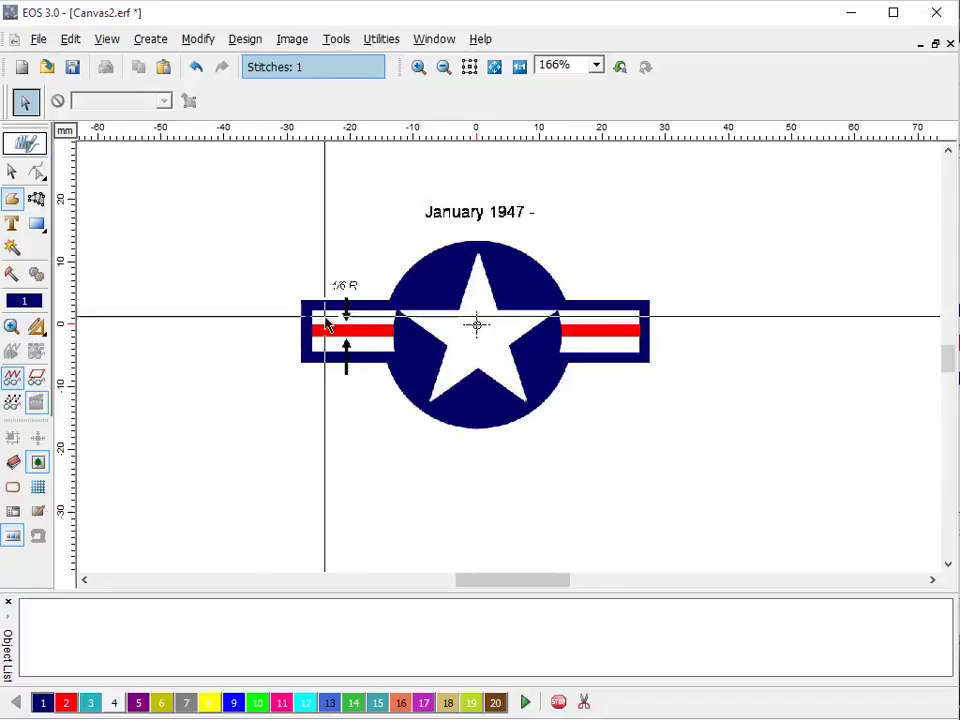
pyautogui.click(36, 227)
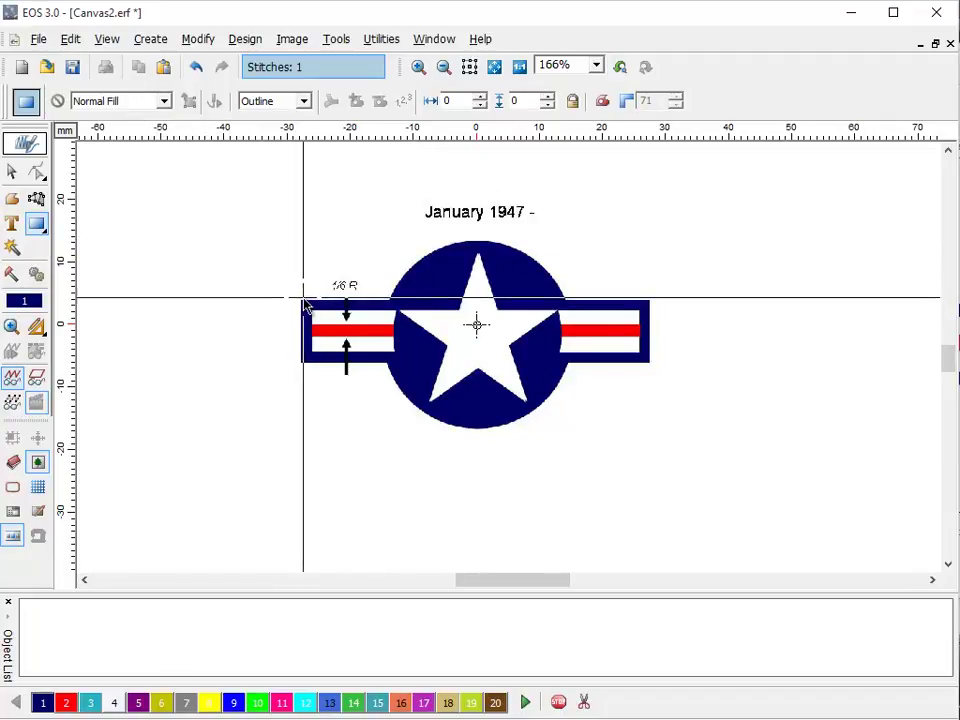
pyautogui.moveTo(301, 299); pyautogui.dragTo(652, 363)
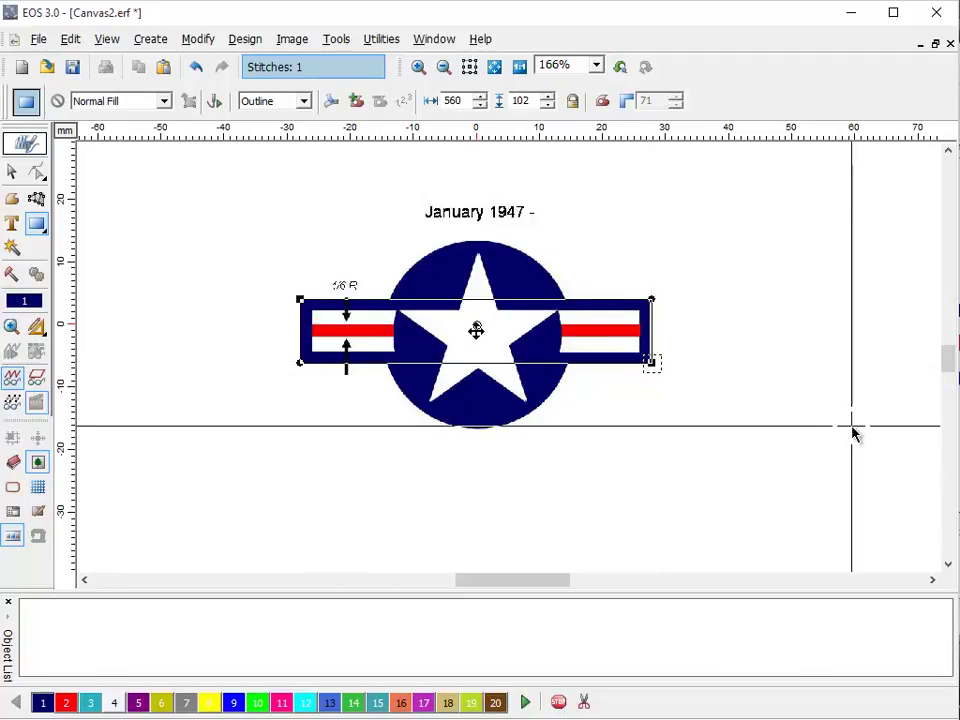
pyautogui.rightClick(722, 279)
pyautogui.click(784, 302)
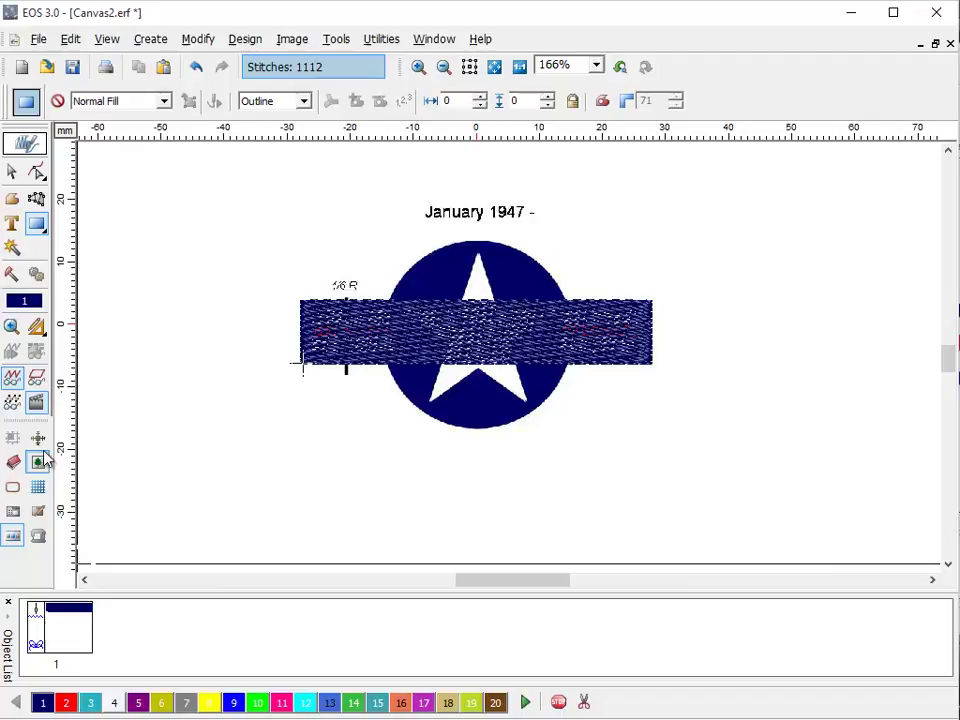
# Show the reference artwork and stitch a navy circle over the disc, totalling 2407 stitches
pyautogui.click(36, 403)
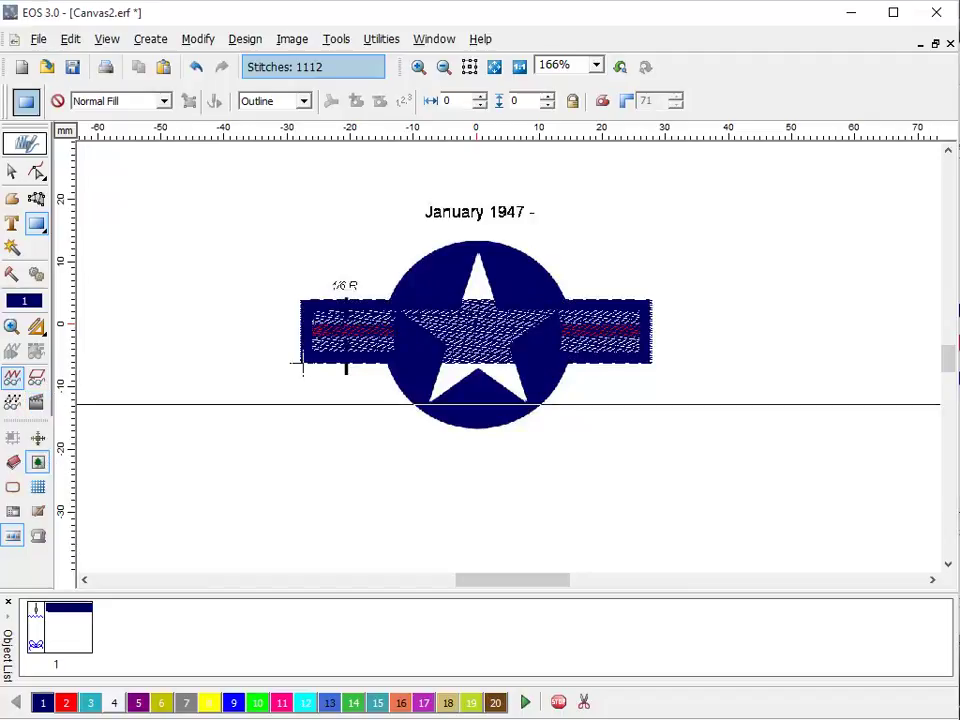
pyautogui.click(36, 378)
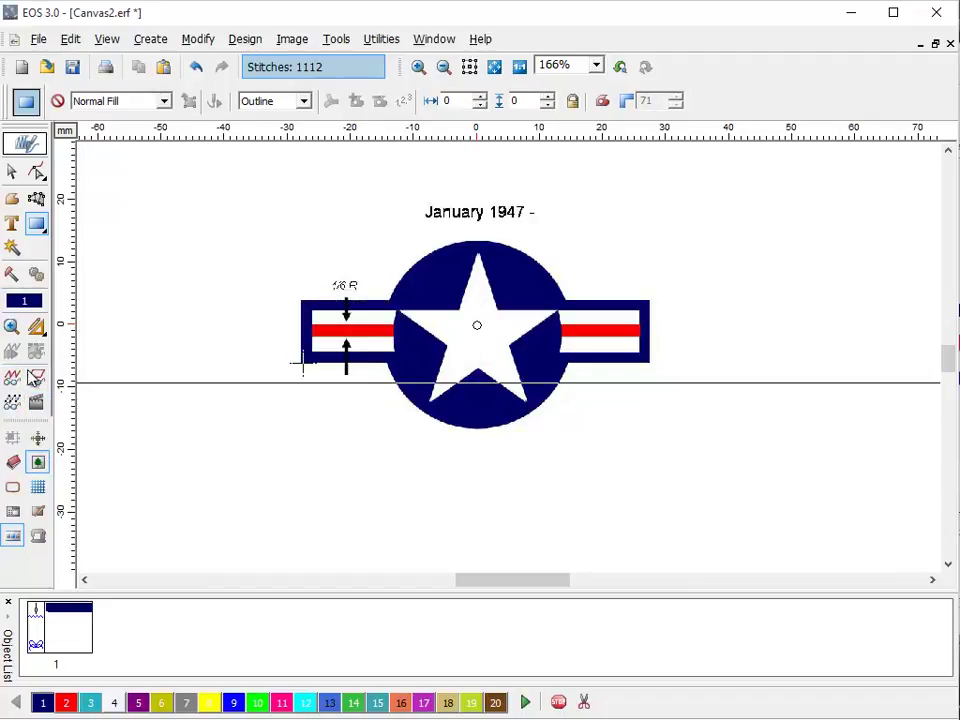
pyautogui.click(40, 225)
pyautogui.click(100, 228)
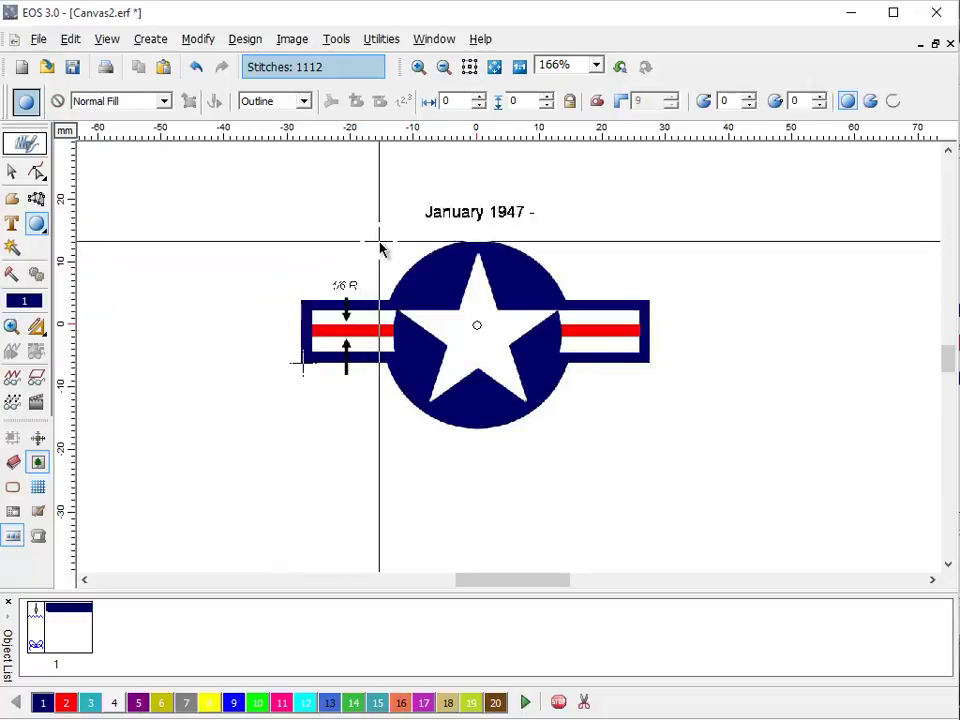
pyautogui.moveTo(383, 240); pyautogui.dragTo(569, 427)
pyautogui.rightClick(619, 232)
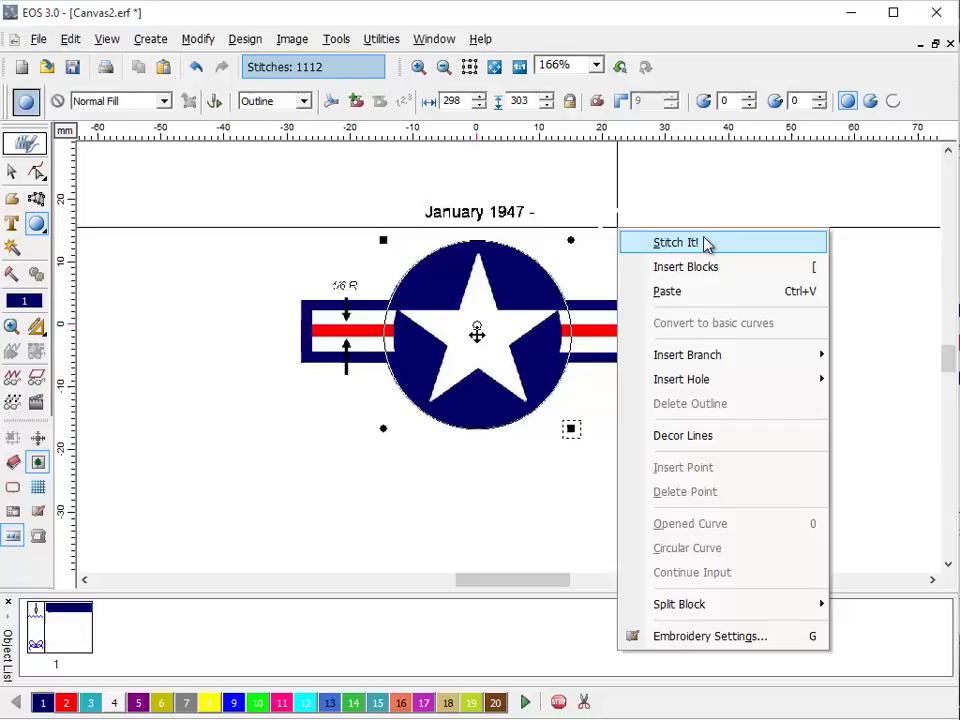
pyautogui.click(705, 243)
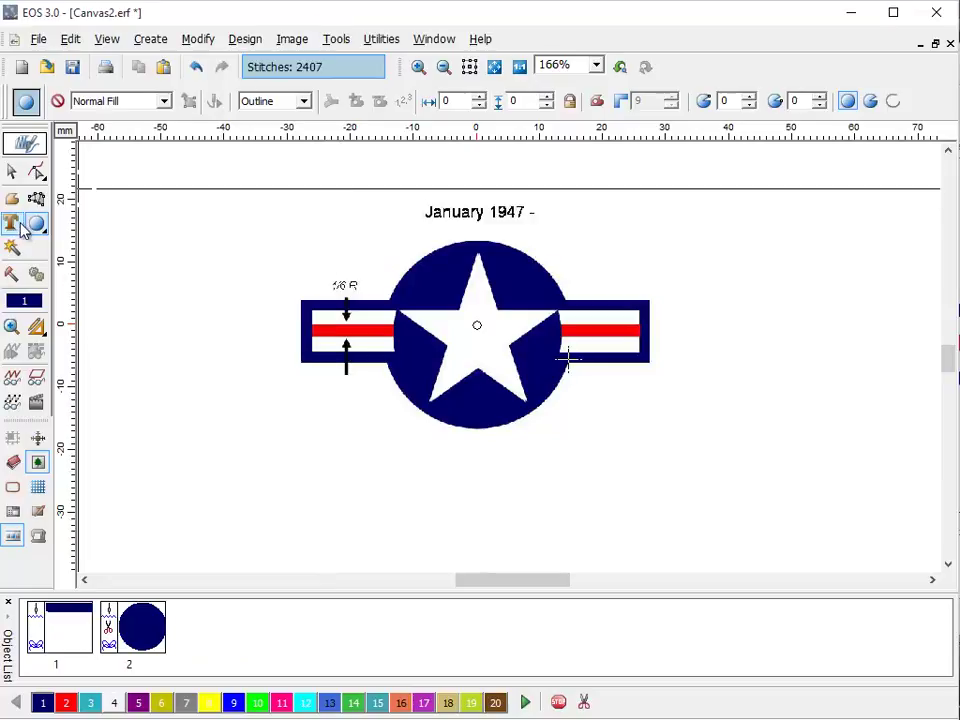
# In stitch view, select the bar and circle together and apply Merge Blocks (1921 stitches)
pyautogui.click(12, 378)
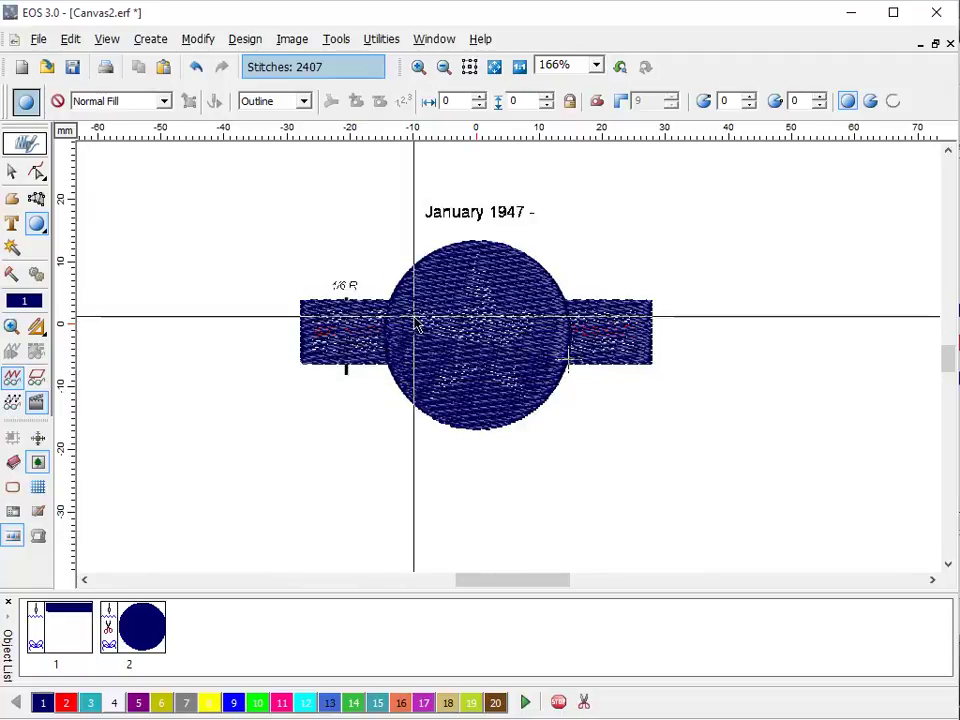
pyautogui.click(12, 172)
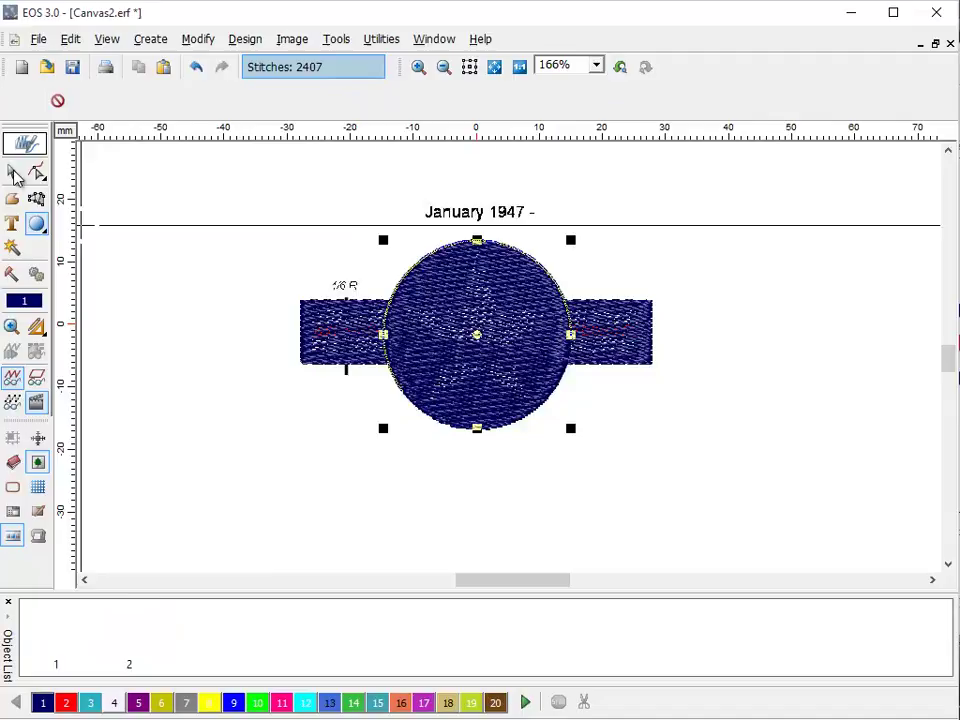
pyautogui.moveTo(266, 215); pyautogui.dragTo(689, 442)
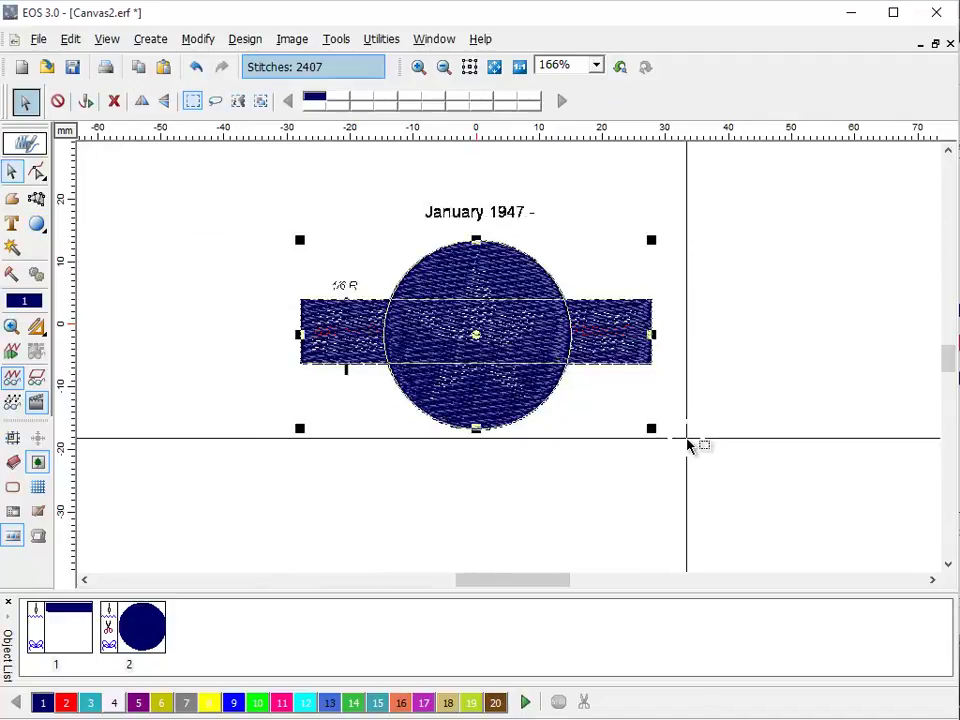
pyautogui.rightClick(390, 177)
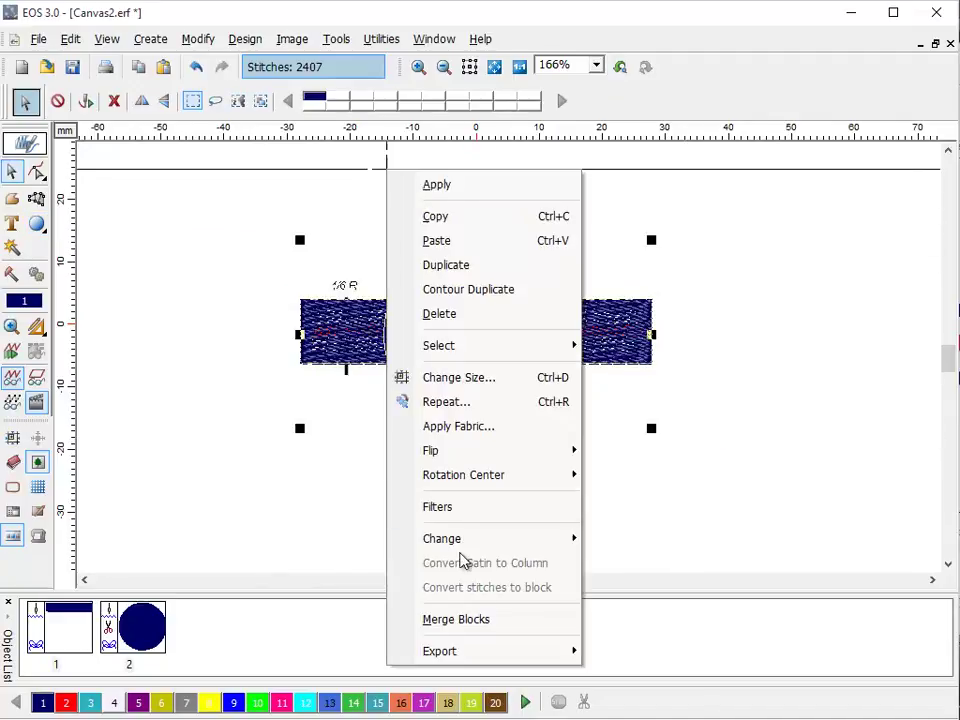
pyautogui.click(466, 620)
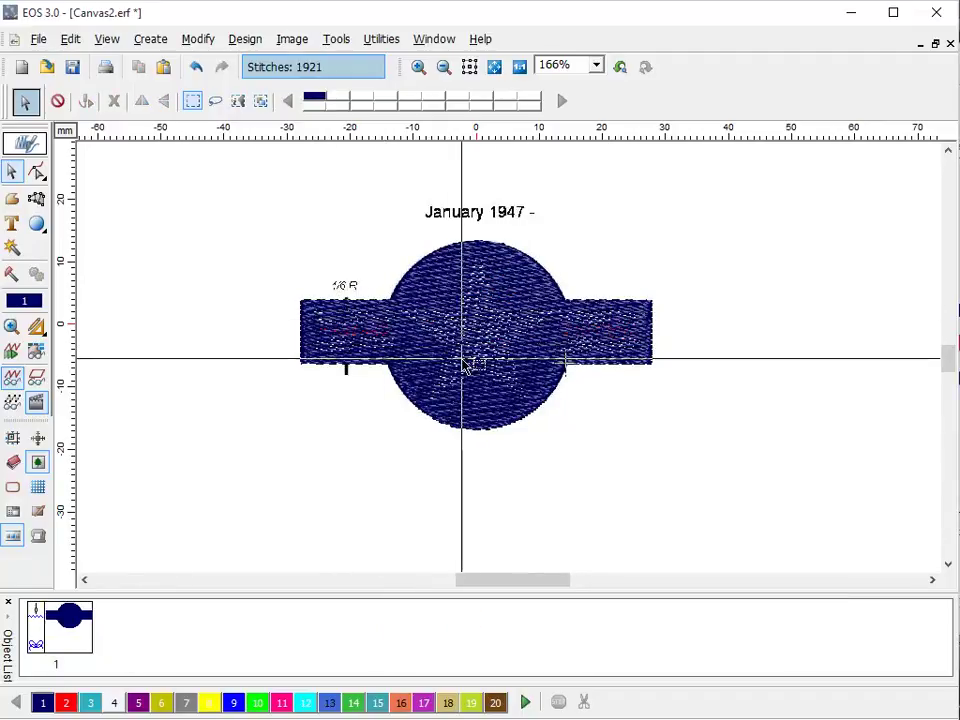
# Zoom into the left wing, cut a rectangular hole over its stripes, and restitch to 1872
pyautogui.click(37, 405)
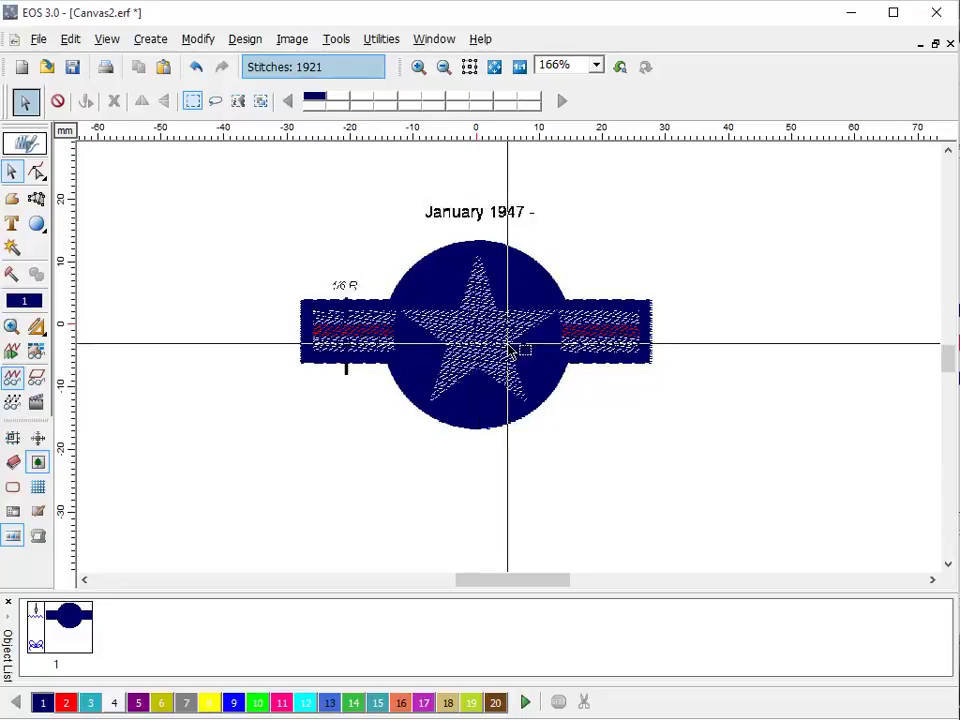
pyautogui.click(418, 66)
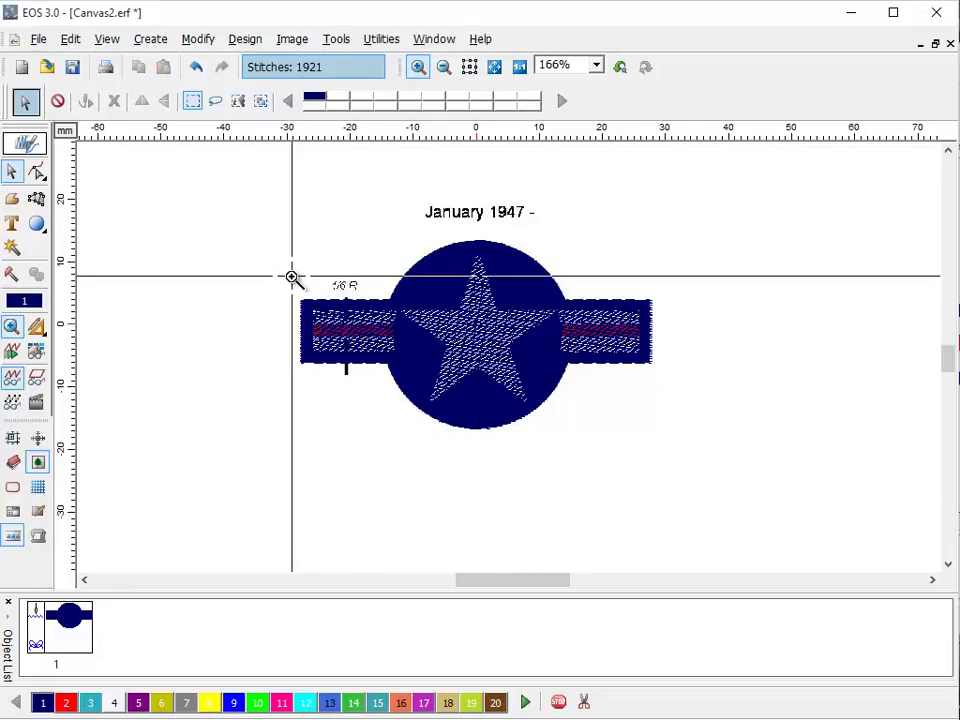
pyautogui.moveTo(290, 273); pyautogui.dragTo(431, 368)
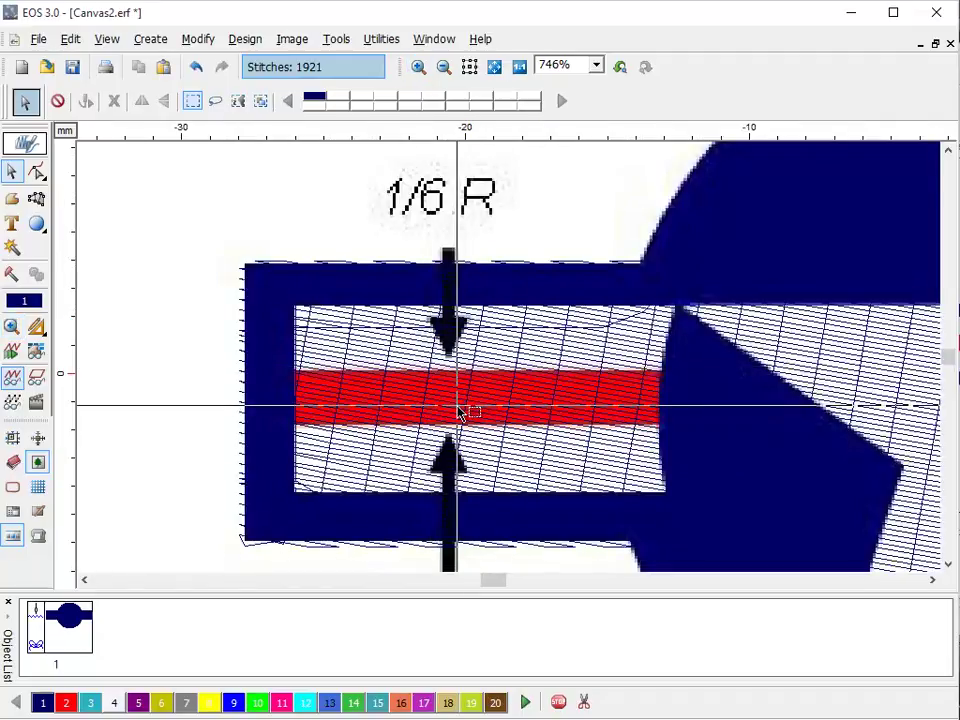
pyautogui.click(36, 171)
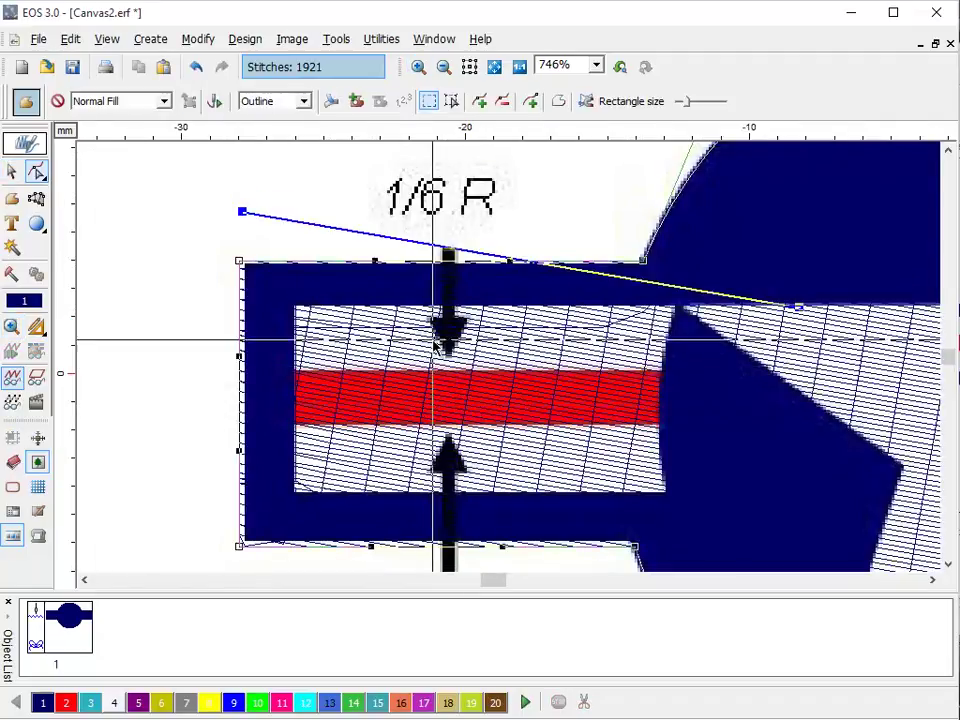
pyautogui.rightClick(428, 326)
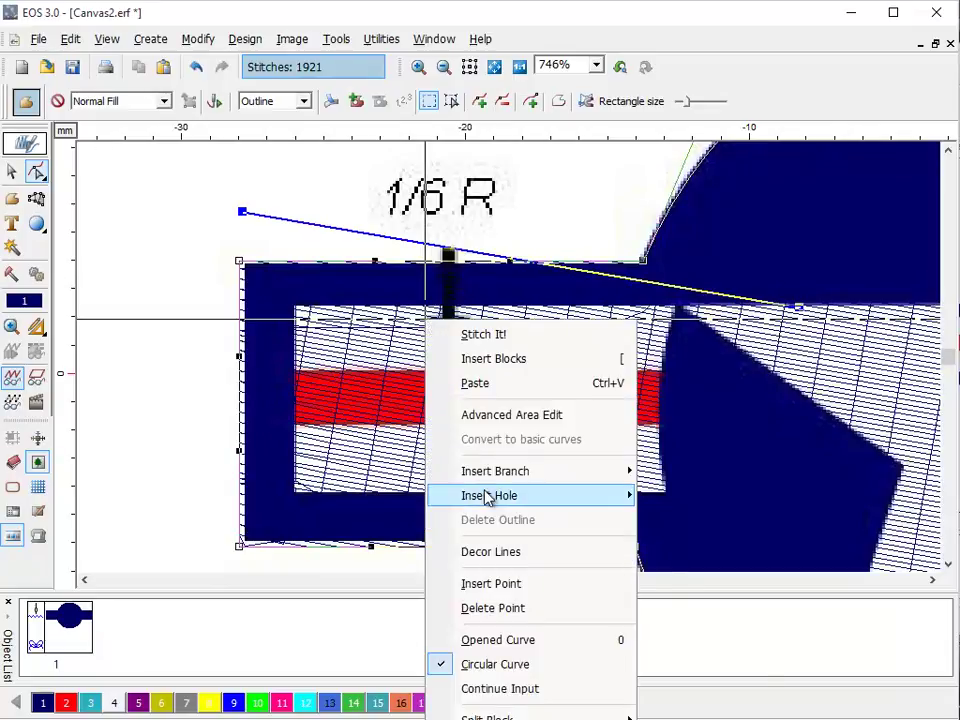
pyautogui.moveTo(489, 499)
pyautogui.click(698, 547)
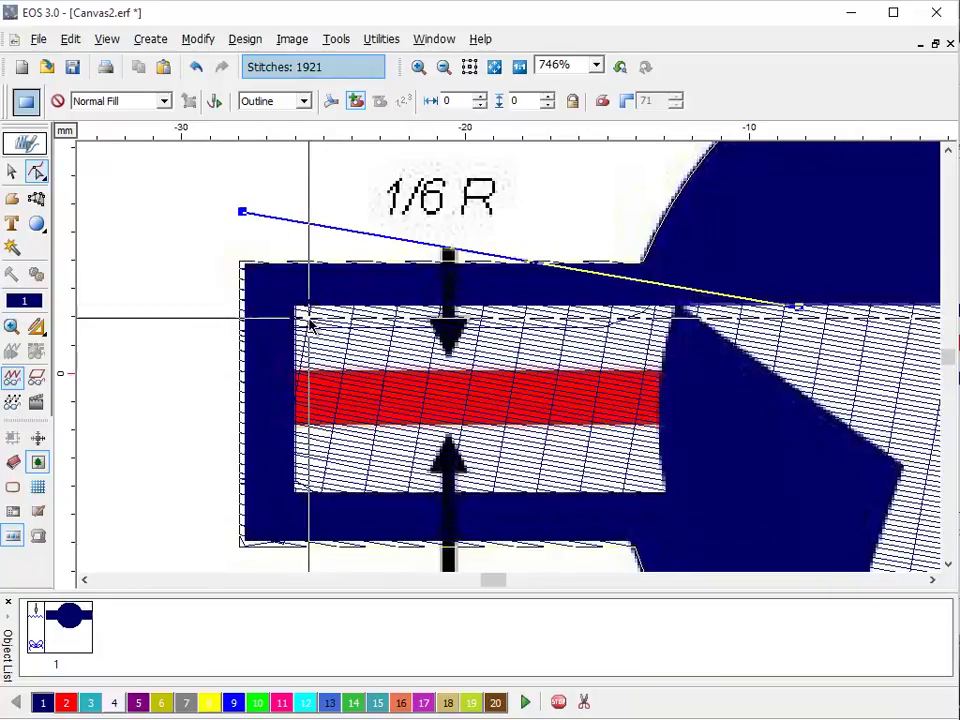
pyautogui.moveTo(310, 316); pyautogui.dragTo(641, 471)
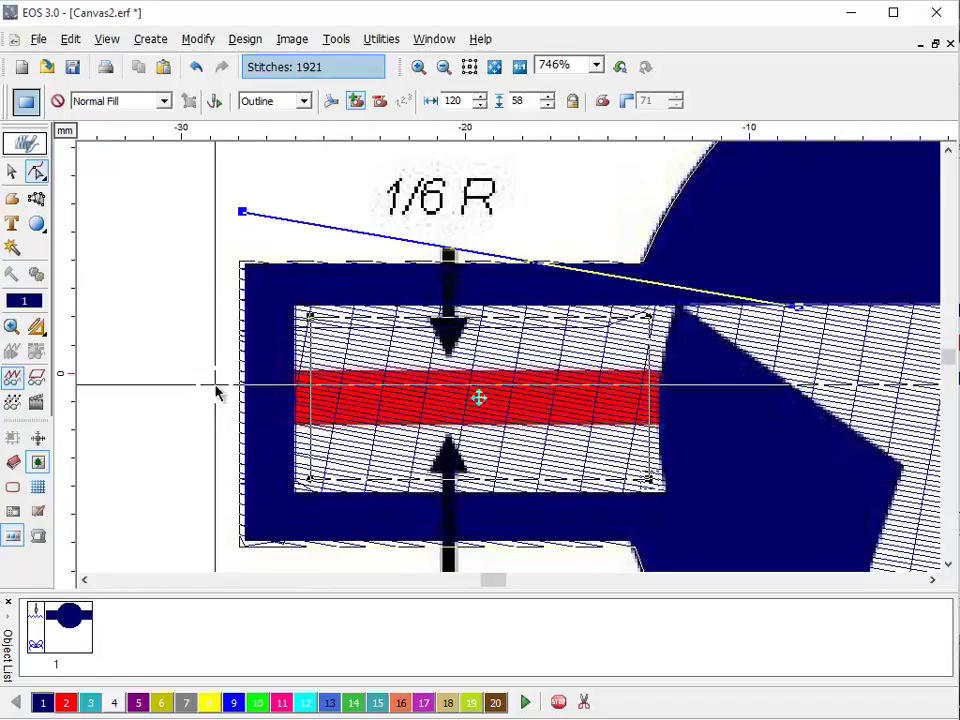
pyautogui.click(12, 378)
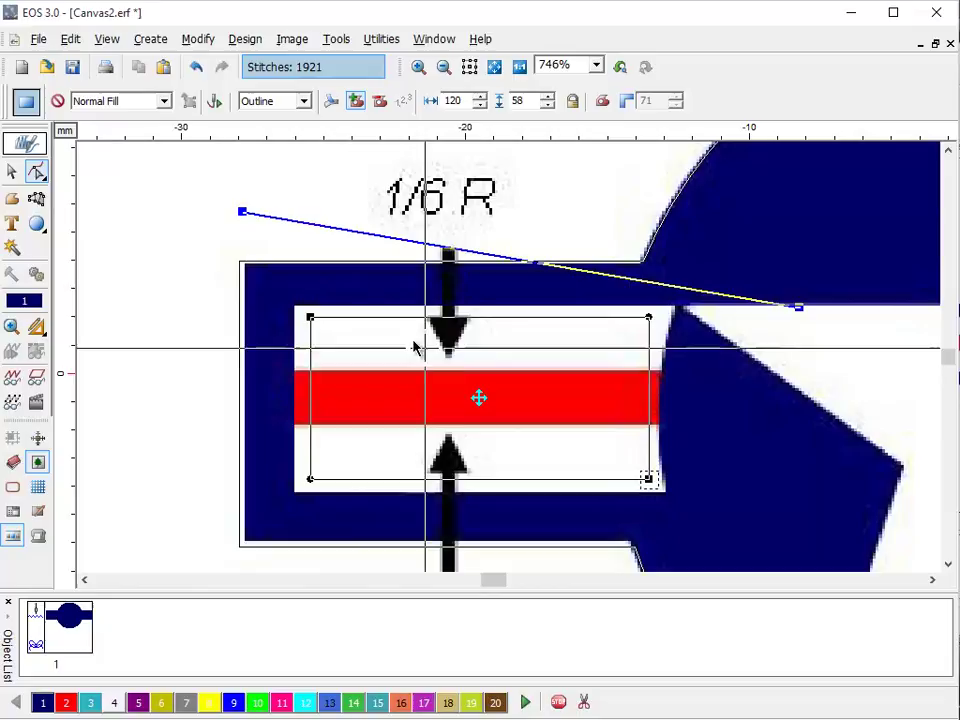
pyautogui.rightClick(456, 371)
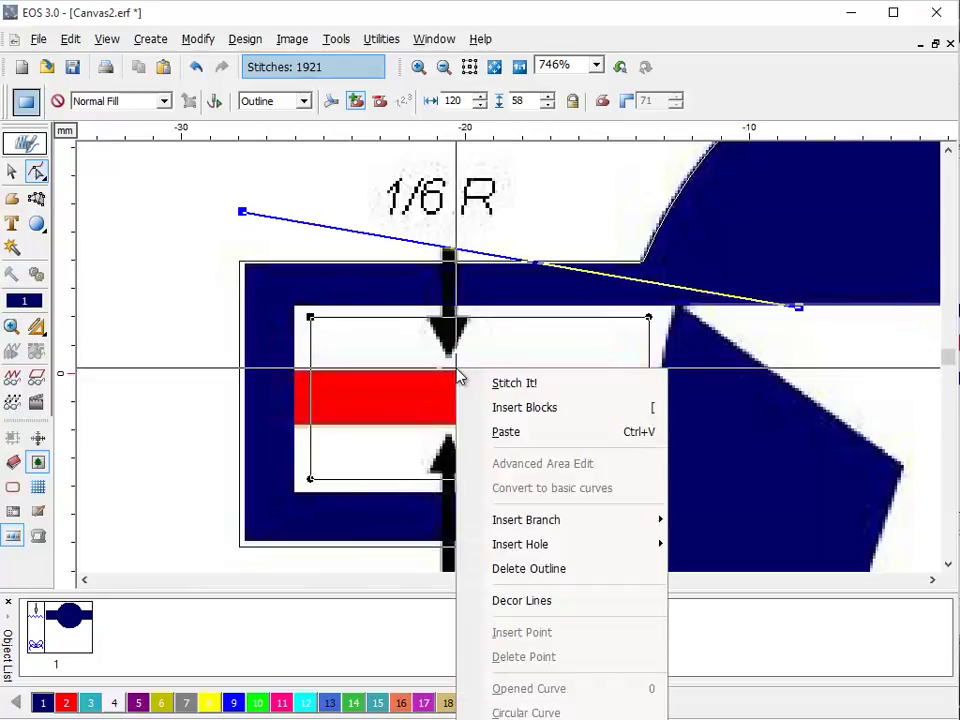
pyautogui.click(516, 386)
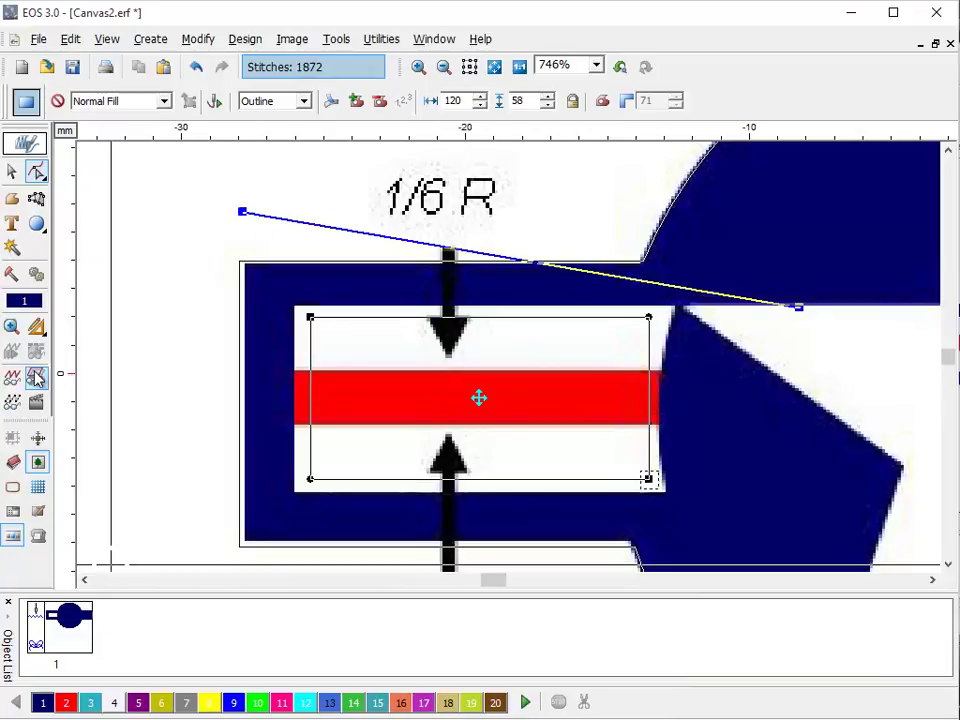
pyautogui.click(12, 378)
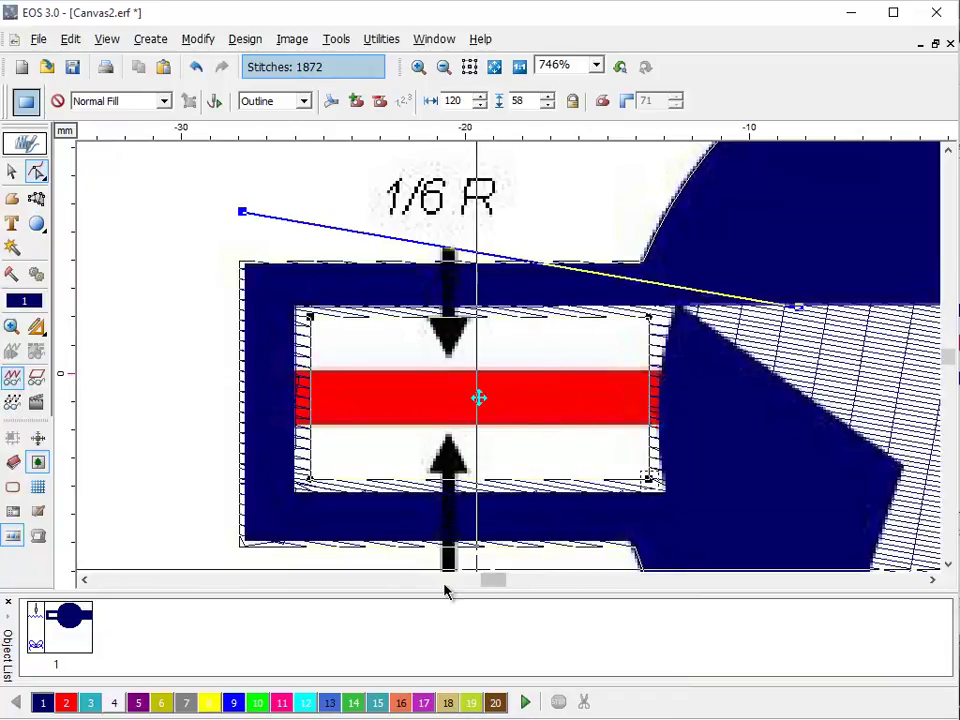
# Cut a rectangular hole around the right bar's red stripe, restitch to 1845, and zoom out
pyautogui.moveTo(495, 580); pyautogui.dragTo(525, 580)
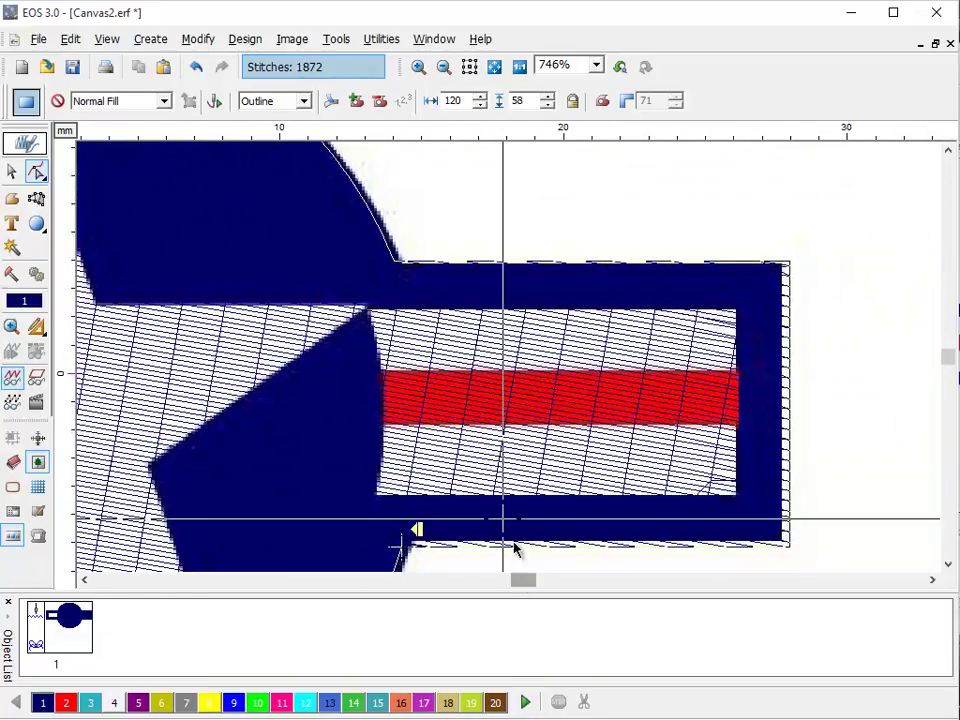
pyautogui.rightClick(407, 304)
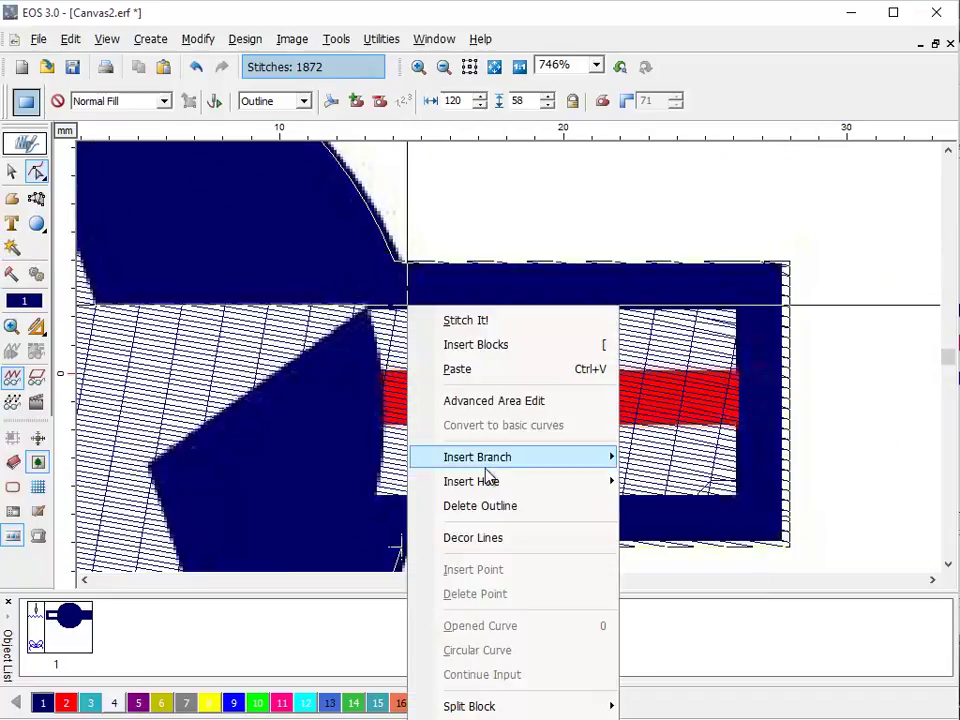
pyautogui.moveTo(497, 479)
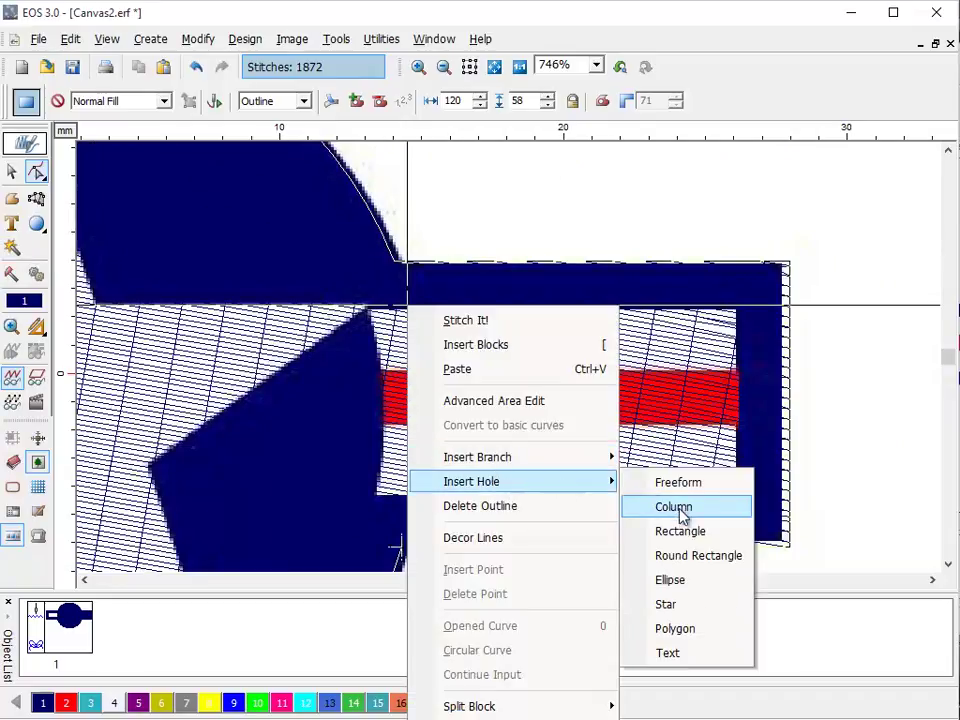
pyautogui.click(681, 531)
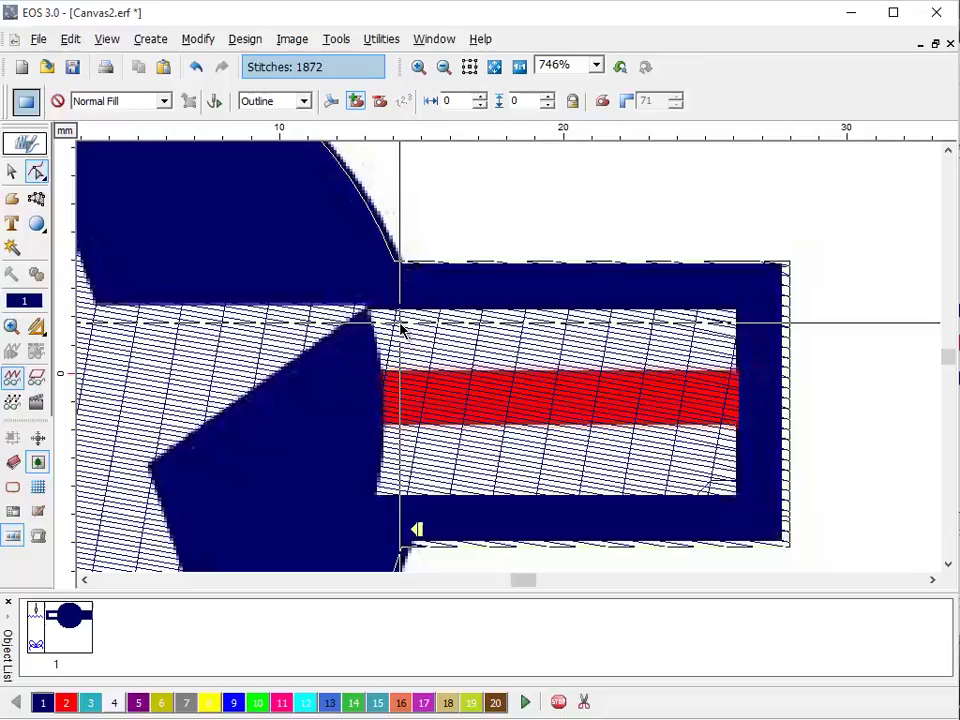
pyautogui.moveTo(400, 323); pyautogui.dragTo(722, 477)
pyautogui.rightClick(617, 374)
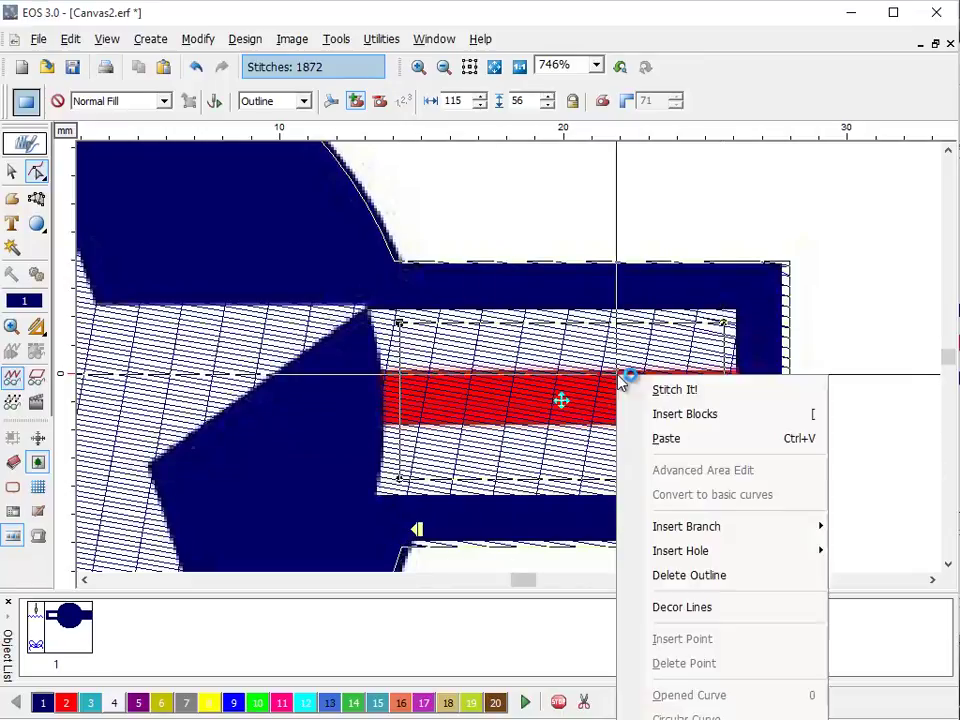
pyautogui.click(678, 391)
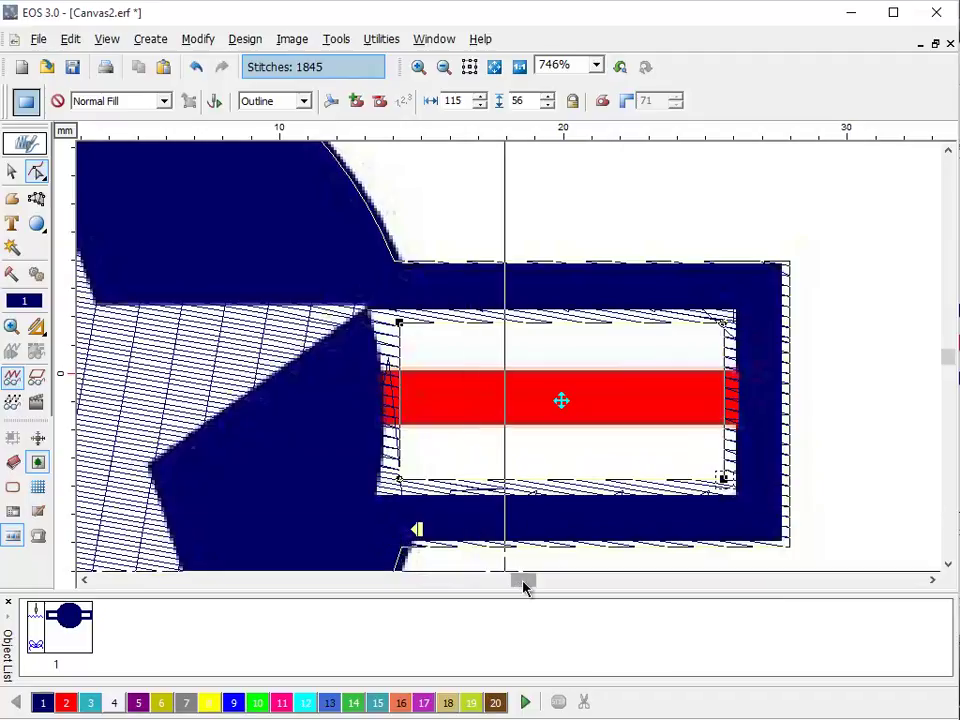
pyautogui.moveTo(523, 587); pyautogui.dragTo(510, 587)
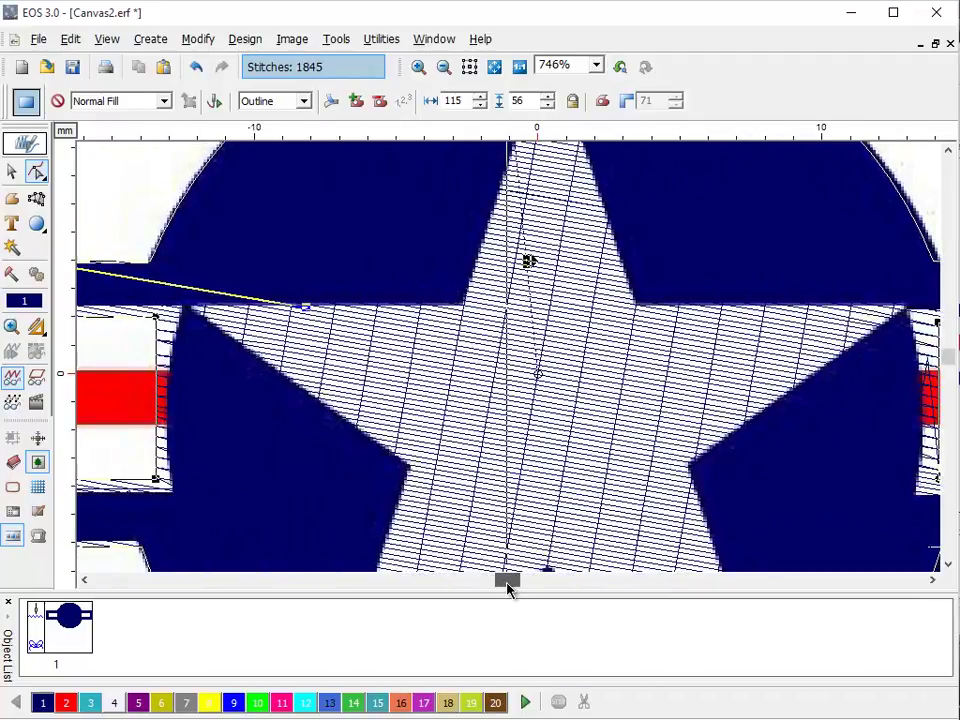
pyautogui.click(443, 67)
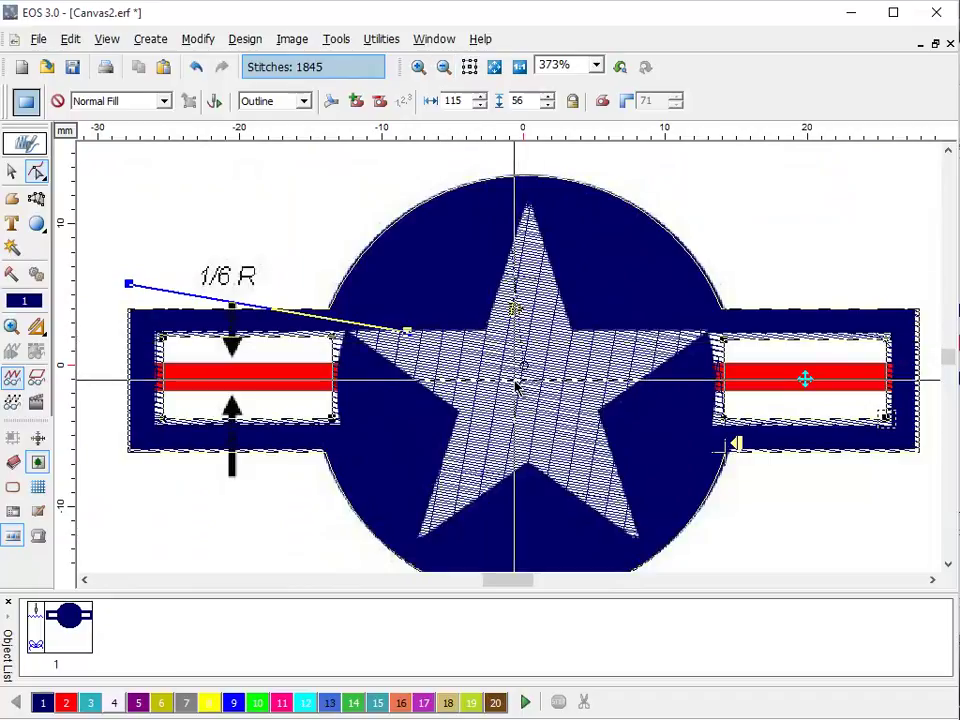
# Cut a centred five-pointed star hole in the blue disc and restitch it to 1801 stitches
pyautogui.rightClick(225, 198)
pyautogui.moveTo(262, 376)
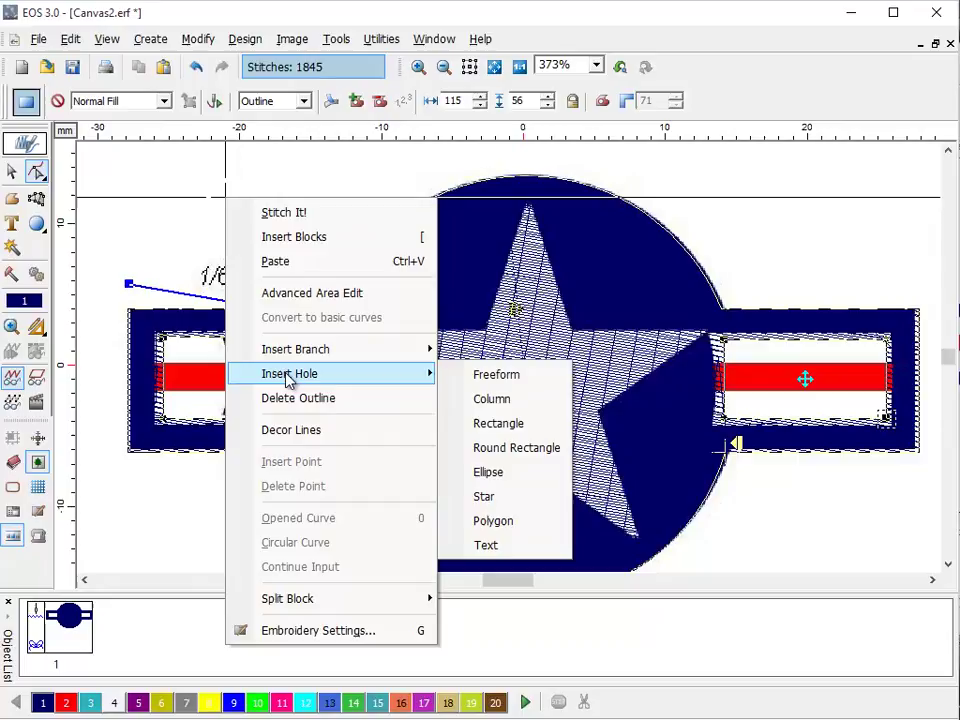
pyautogui.click(484, 497)
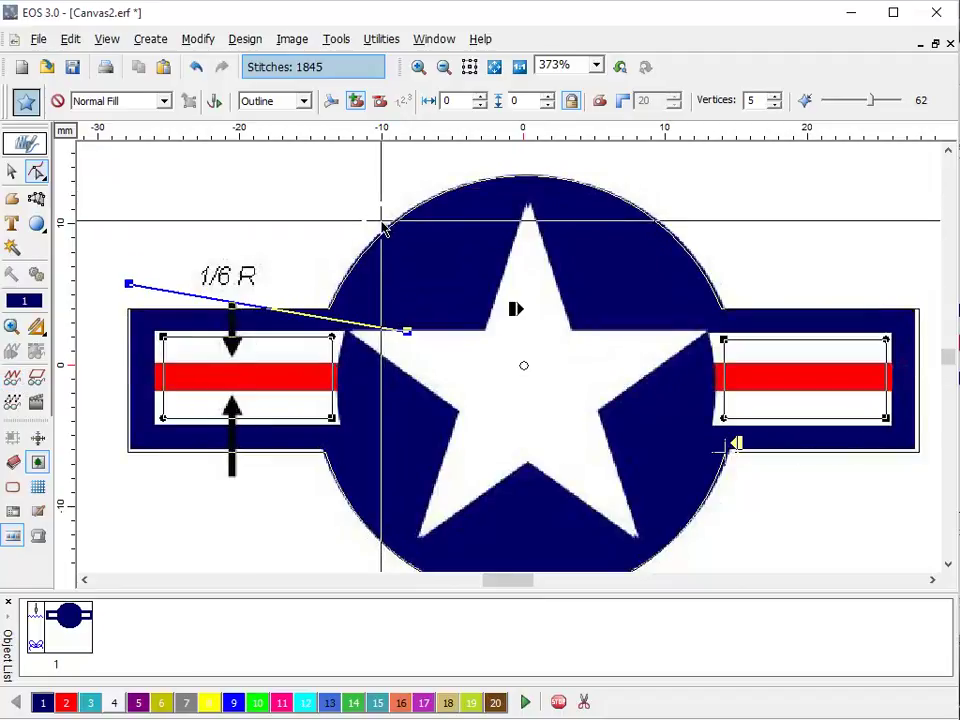
pyautogui.moveTo(381, 222); pyautogui.dragTo(692, 550)
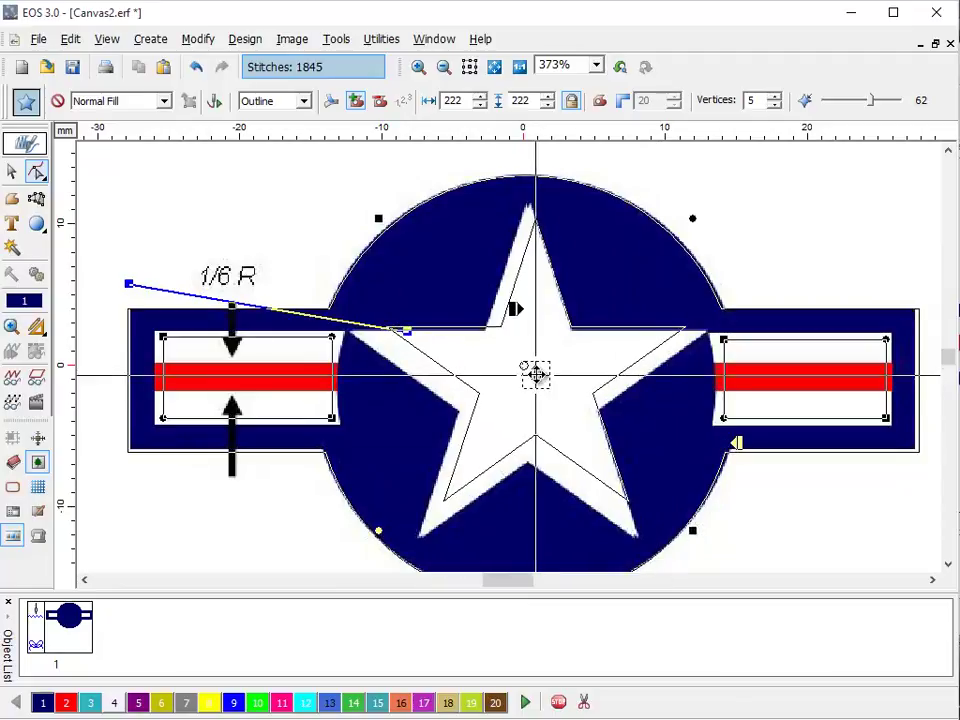
pyautogui.moveTo(536, 374); pyautogui.dragTo(529, 388)
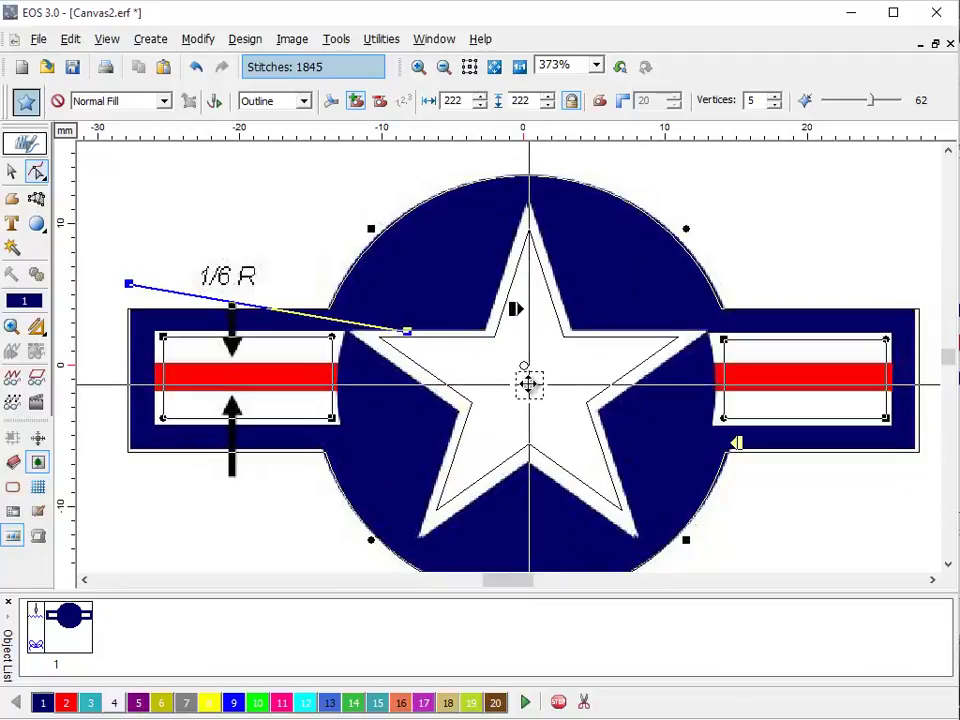
pyautogui.rightClick(604, 253)
pyautogui.click(703, 268)
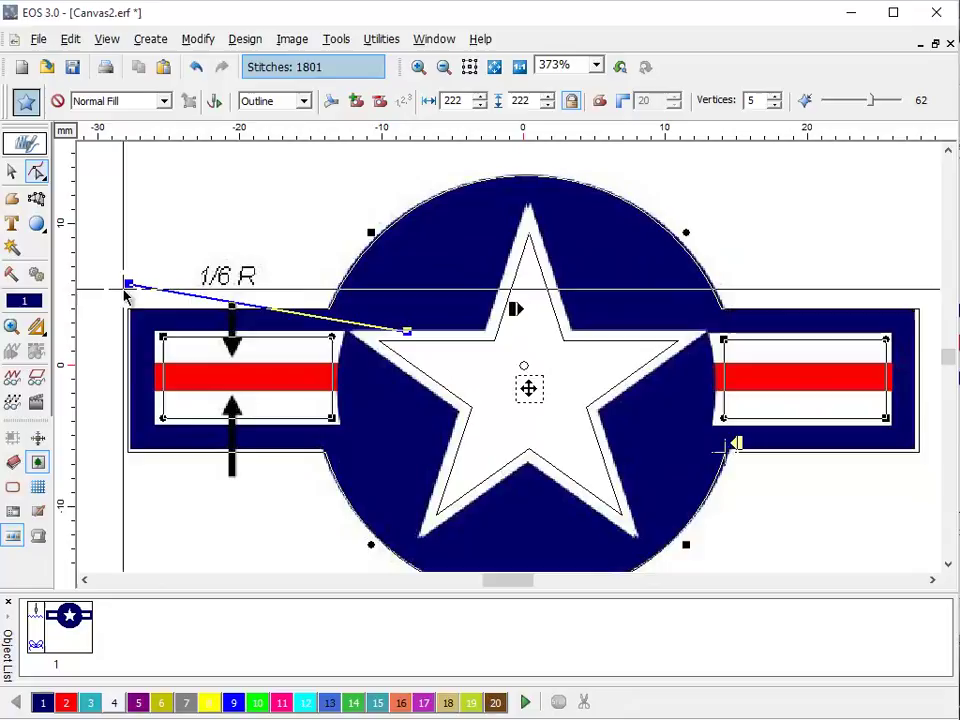
pyautogui.click(14, 377)
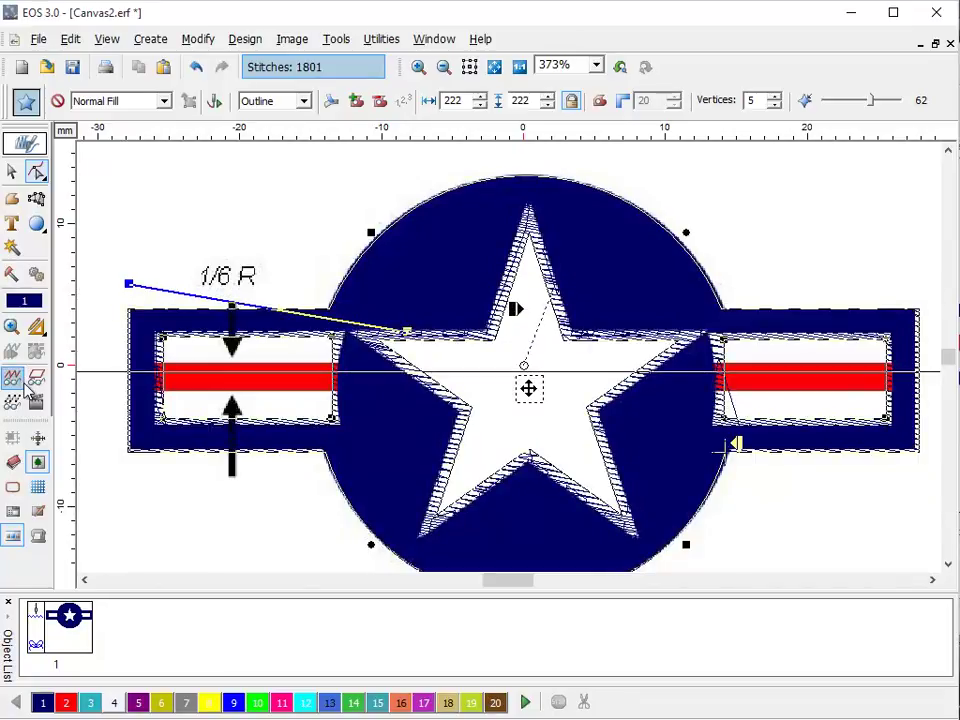
pyautogui.click(38, 462)
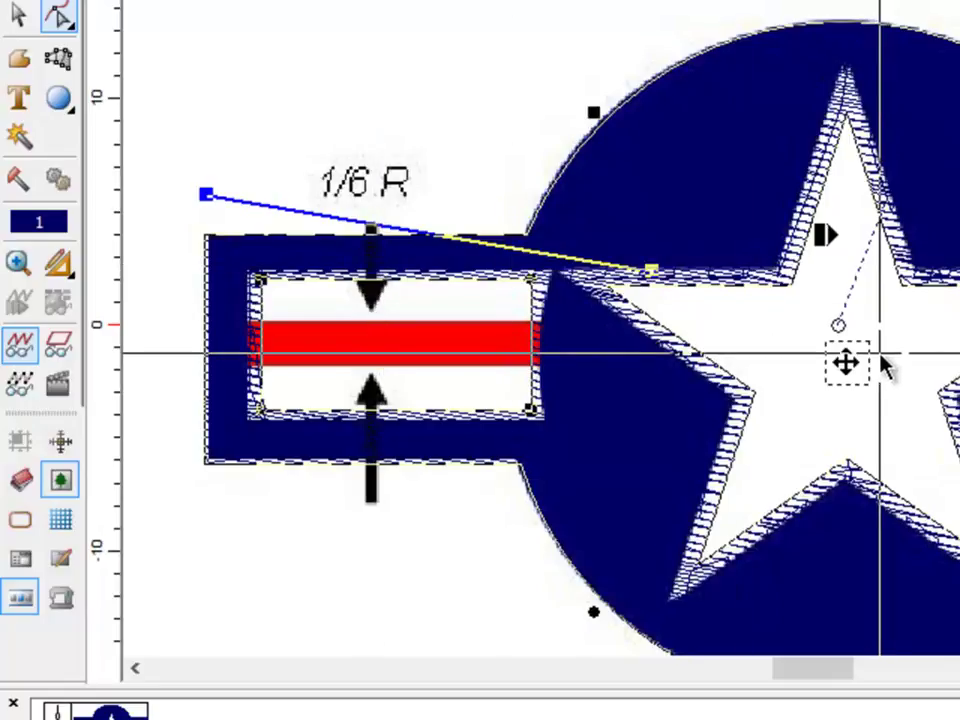
# Draw a star over the roundel, sized and centred on the white star
pyautogui.click(70, 101)
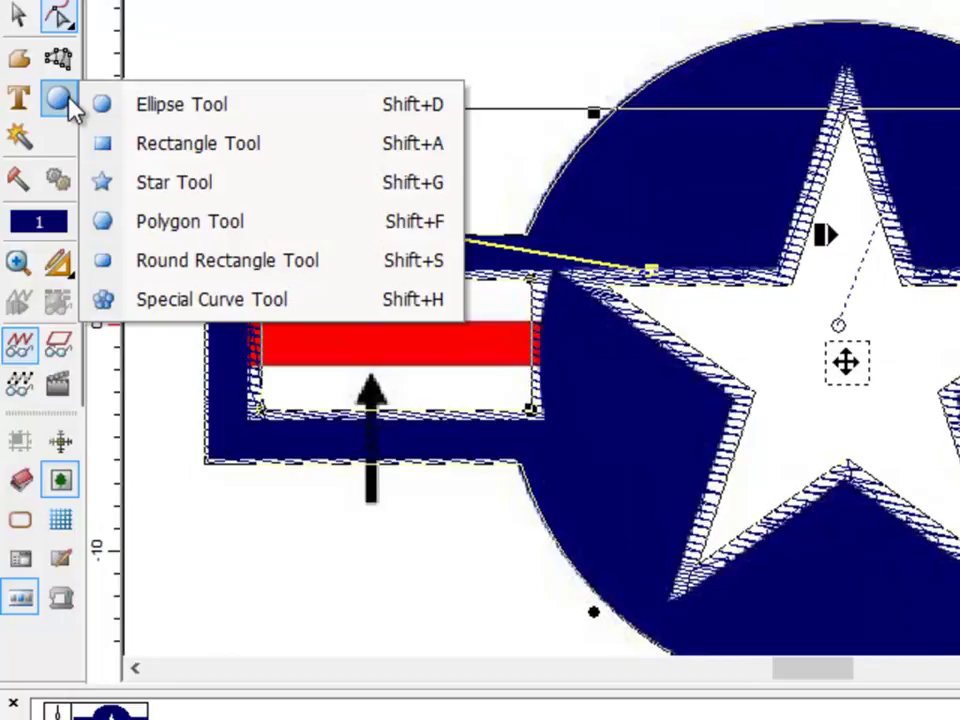
pyautogui.click(178, 188)
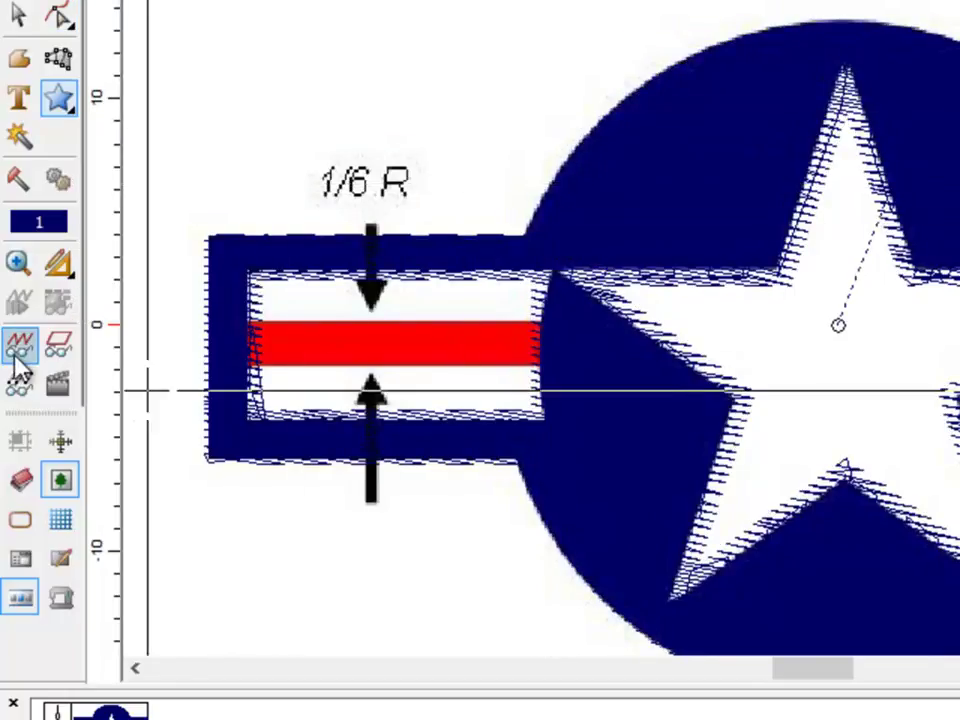
pyautogui.click(553, 62)
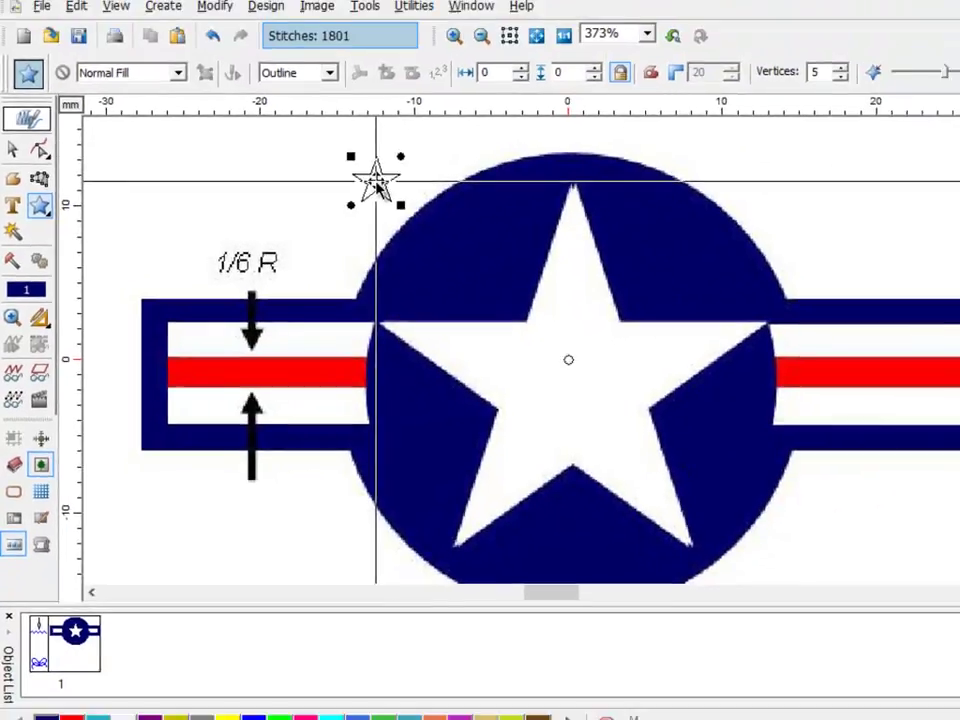
pyautogui.moveTo(378, 185)
pyautogui.mouseDown()
pyautogui.moveTo(633, 529)
pyautogui.moveTo(704, 604)
pyautogui.moveTo(704, 553)
pyautogui.moveTo(783, 592)
pyautogui.mouseUp()
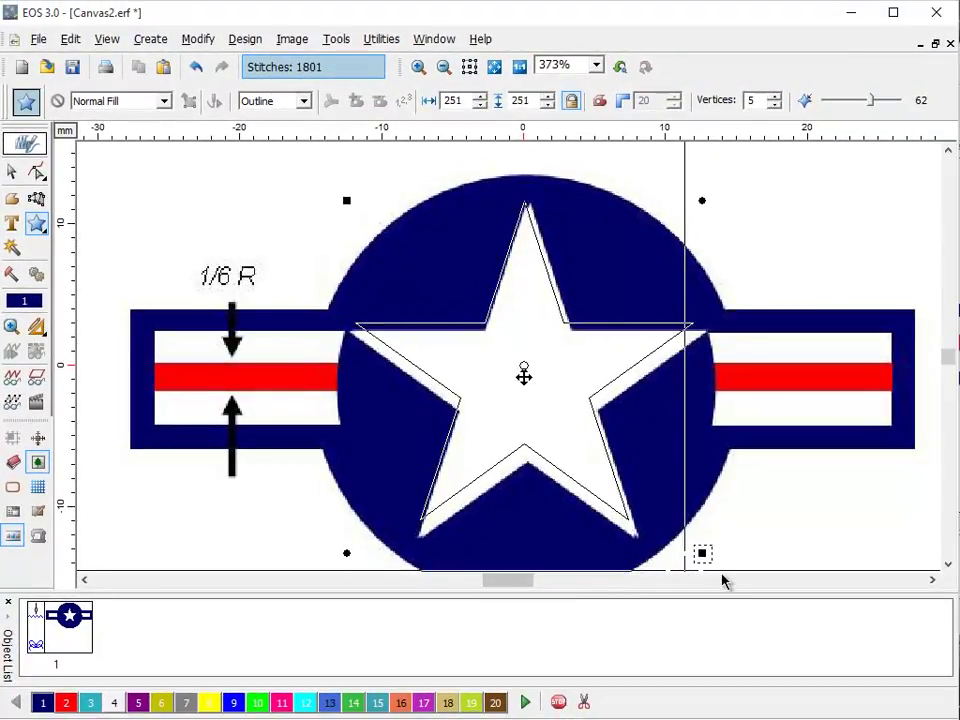
pyautogui.moveTo(725, 582); pyautogui.dragTo(720, 566)
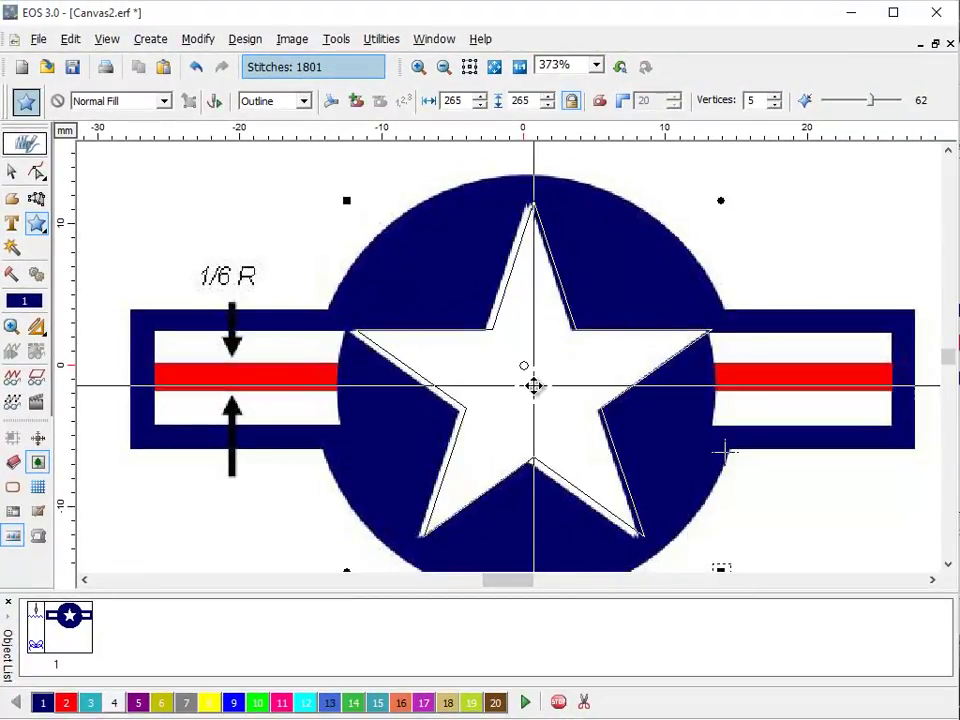
pyautogui.moveTo(534, 386); pyautogui.dragTo(528, 393)
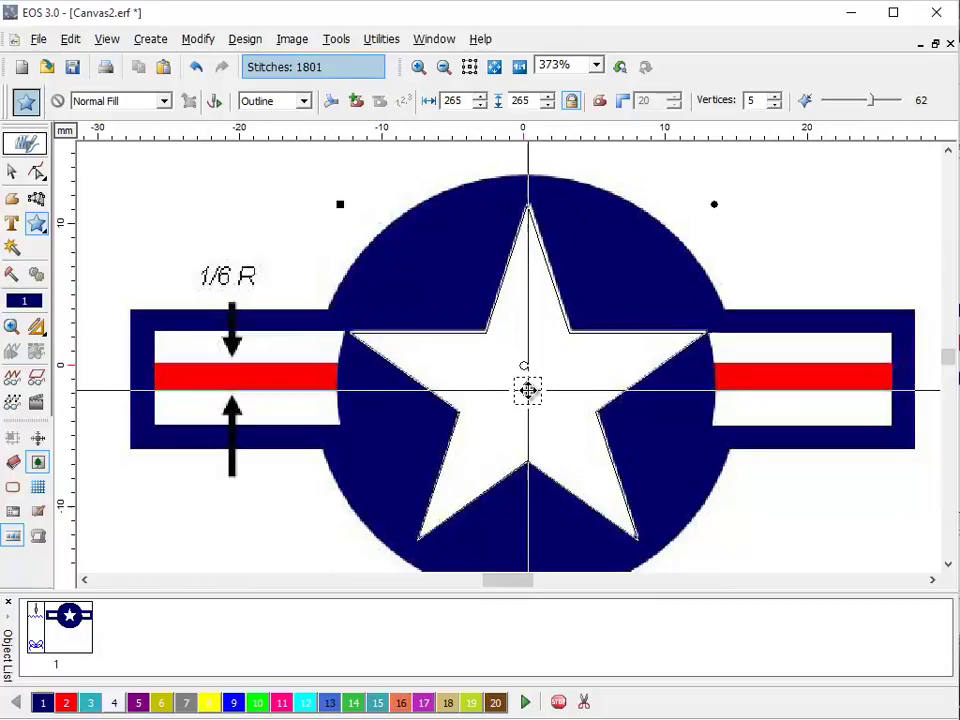
# Stitch the white star as a separate object, bringing the design to 2346 stitches
pyautogui.rightClick(637, 179)
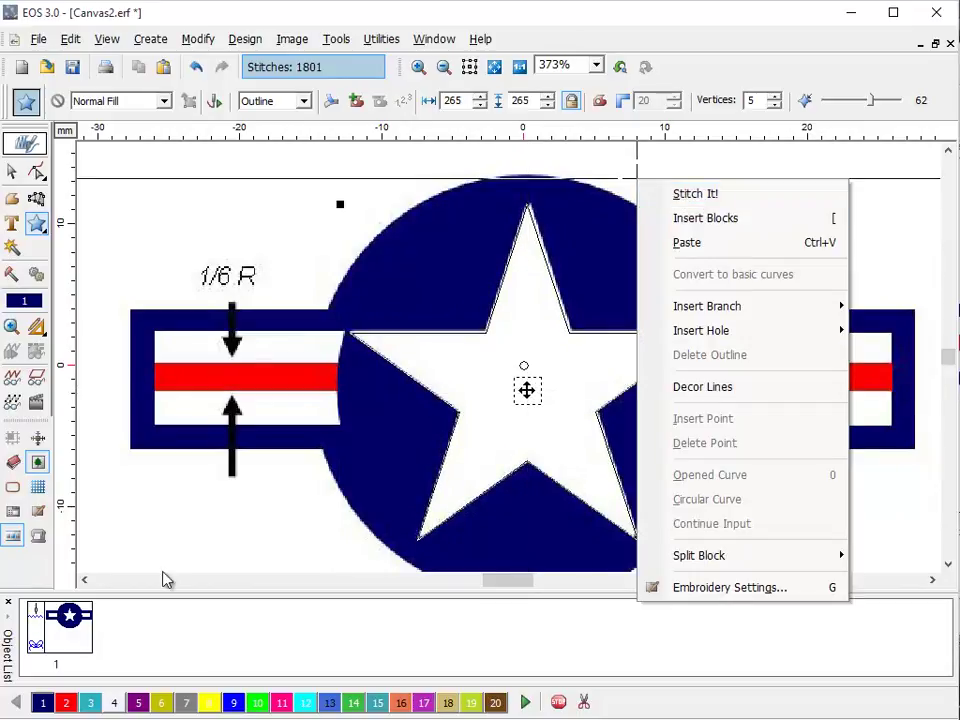
pyautogui.click(117, 707)
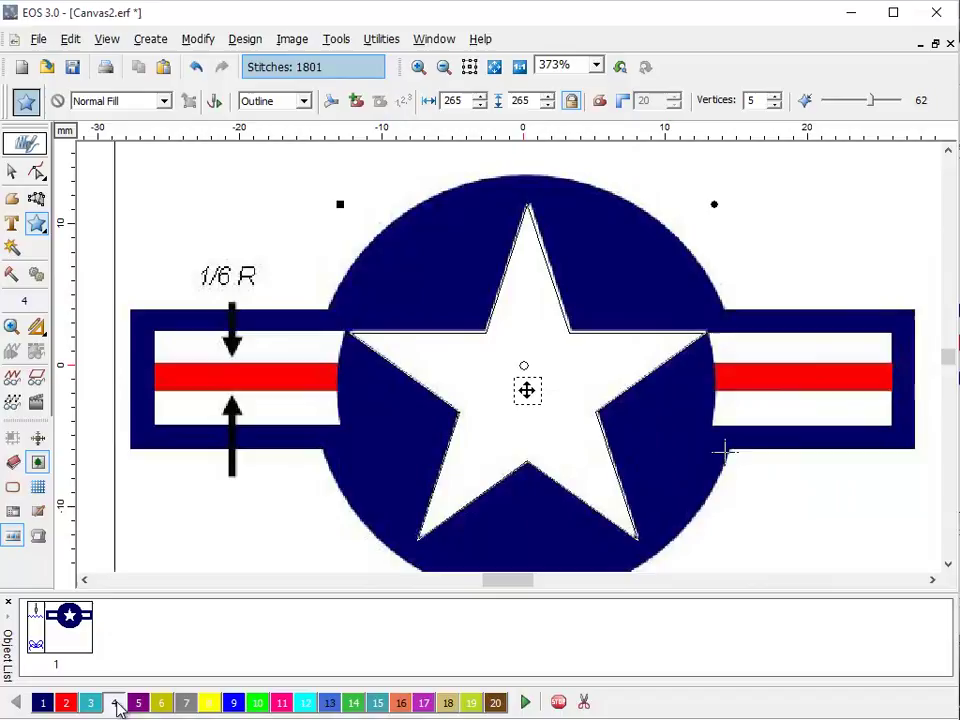
pyautogui.rightClick(568, 283)
pyautogui.click(645, 297)
pyautogui.click(645, 297)
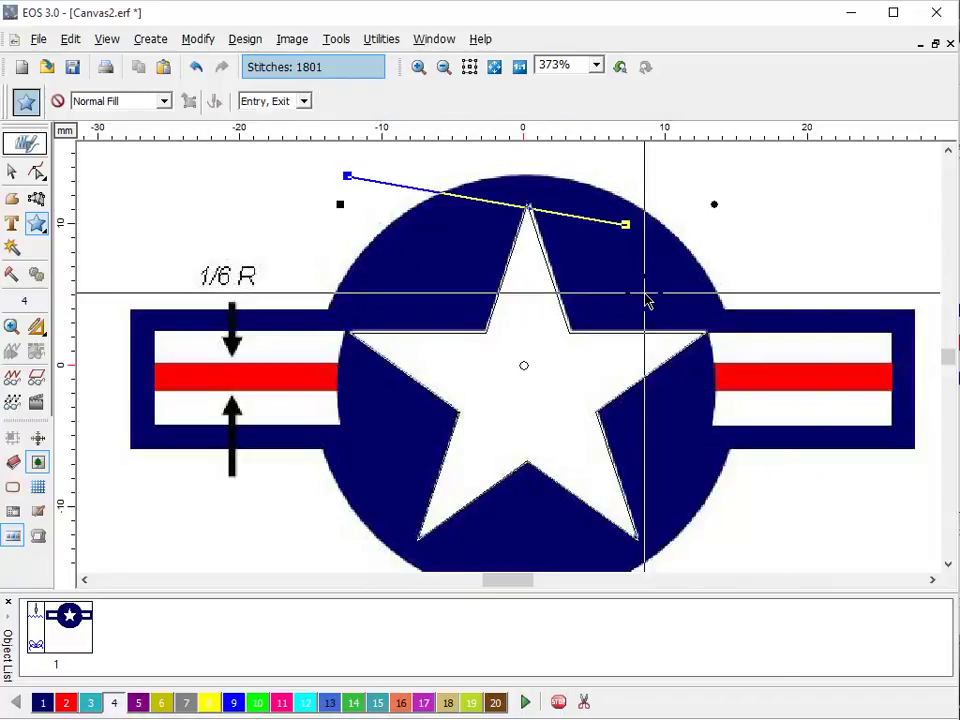
pyautogui.press('Return')
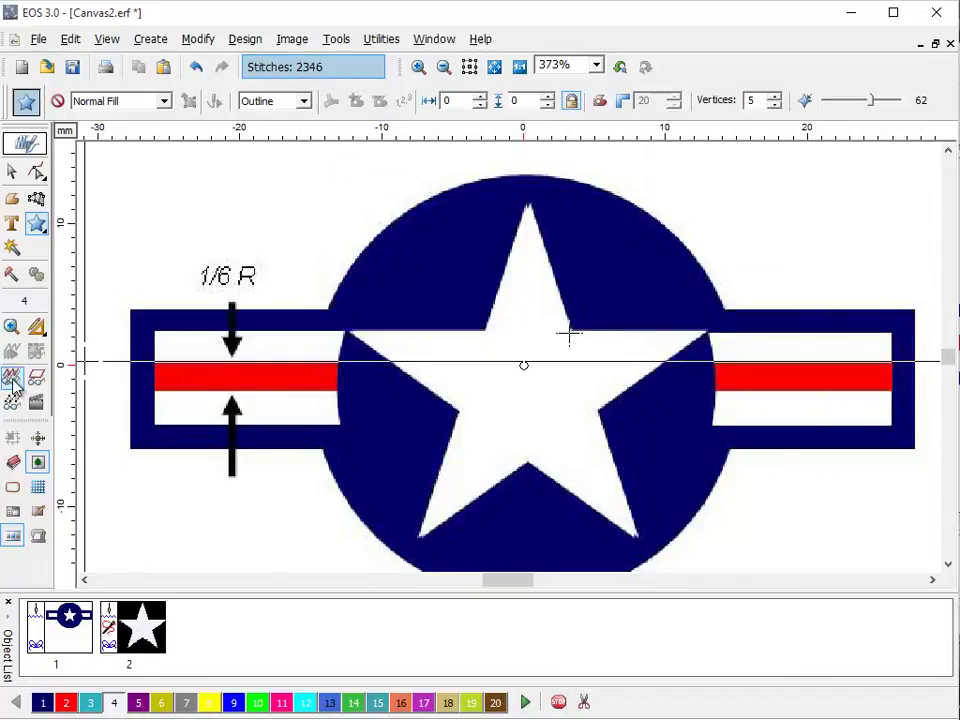
# Change the white star's fill from Normal Fill to Column Fill, giving 2166 stitches
pyautogui.click(13, 383)
pyautogui.click(34, 402)
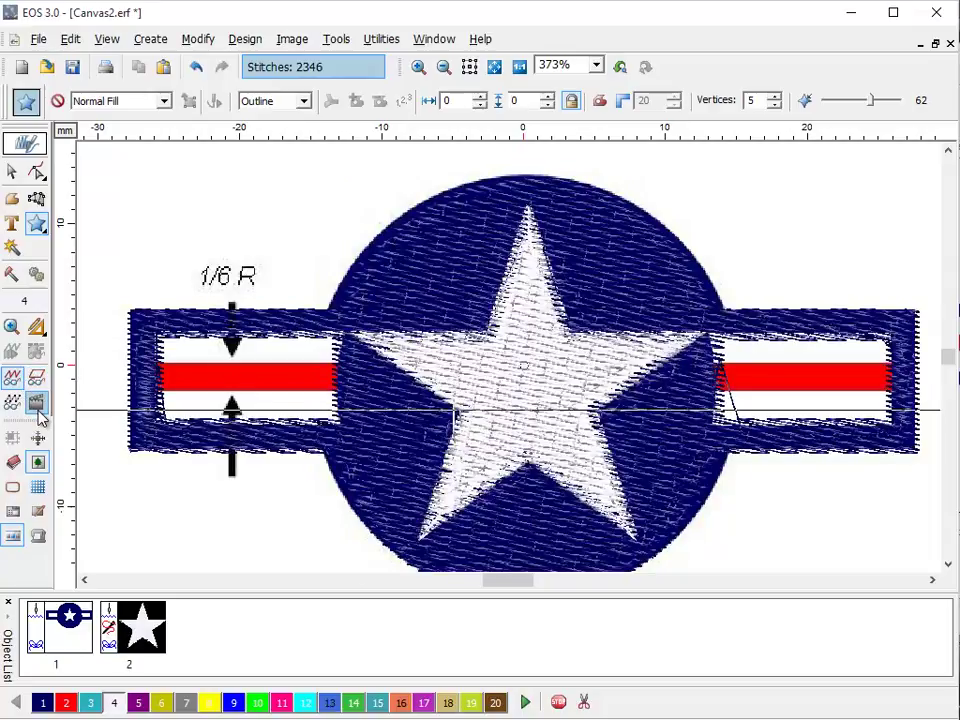
pyautogui.click(441, 67)
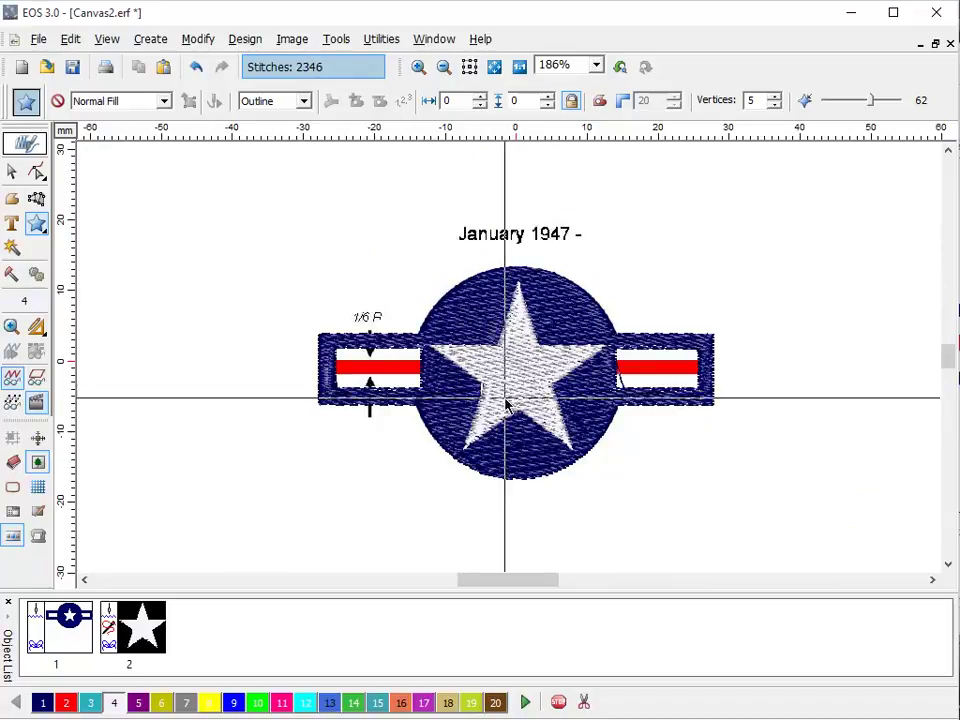
pyautogui.click(35, 170)
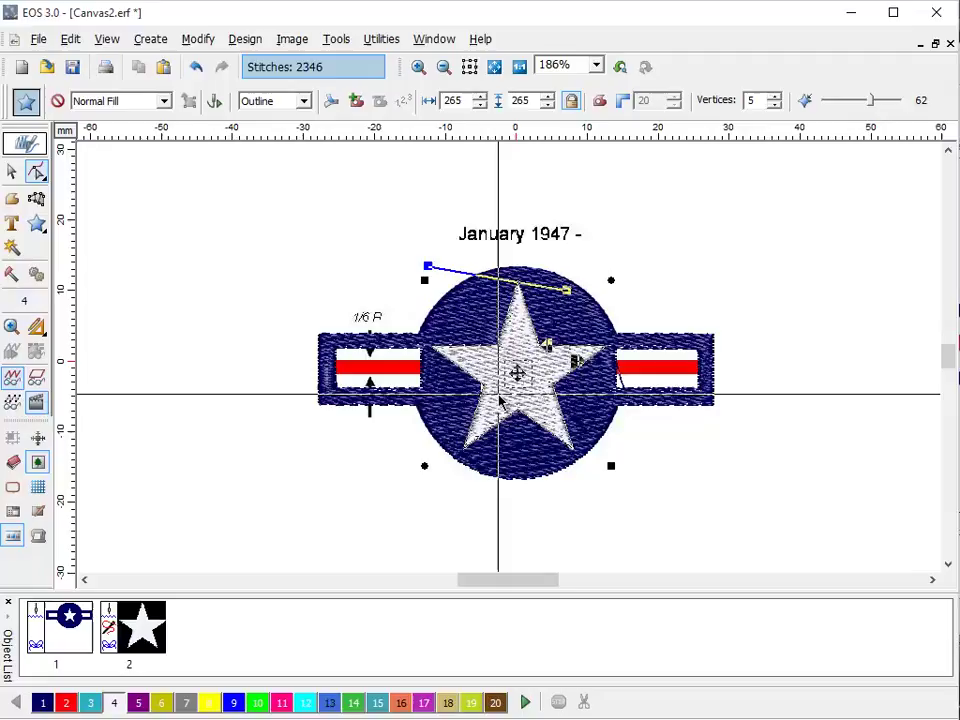
pyautogui.click(145, 101)
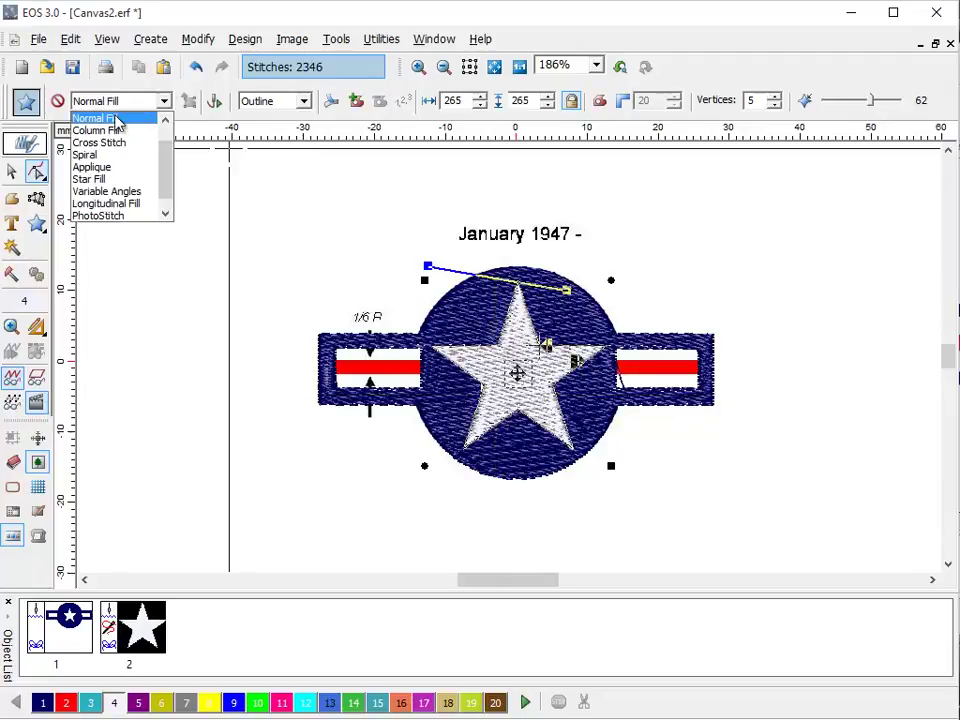
pyautogui.click(108, 131)
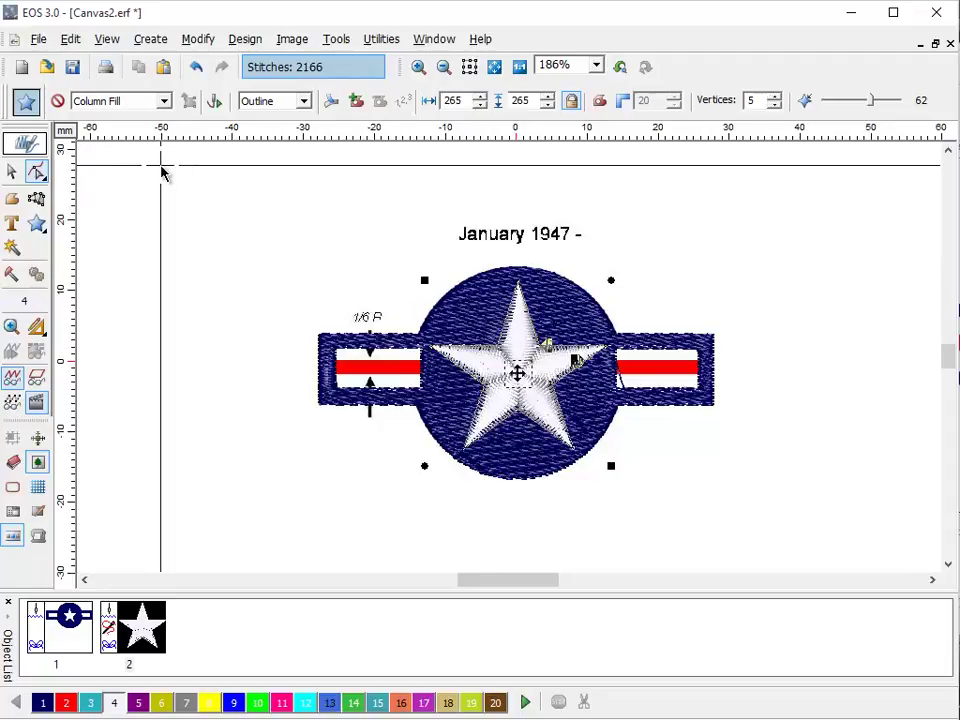
pyautogui.press('Escape')
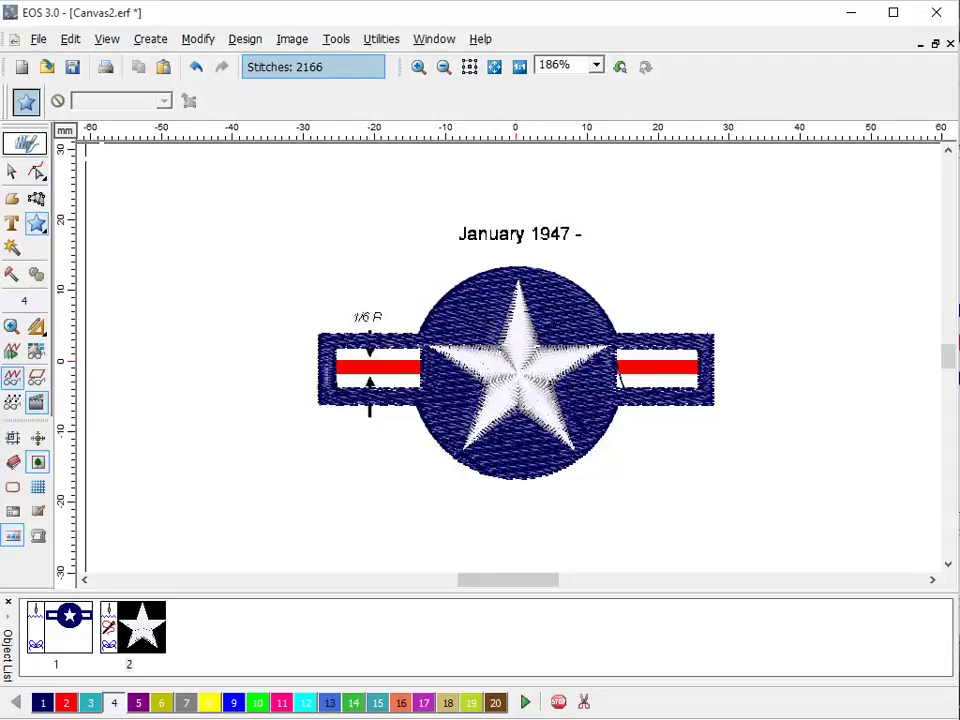
# Zoom onto the left bar and stitch a rectangle over its white-and-red stripe opening (2387 stitches)
pyautogui.click(416, 66)
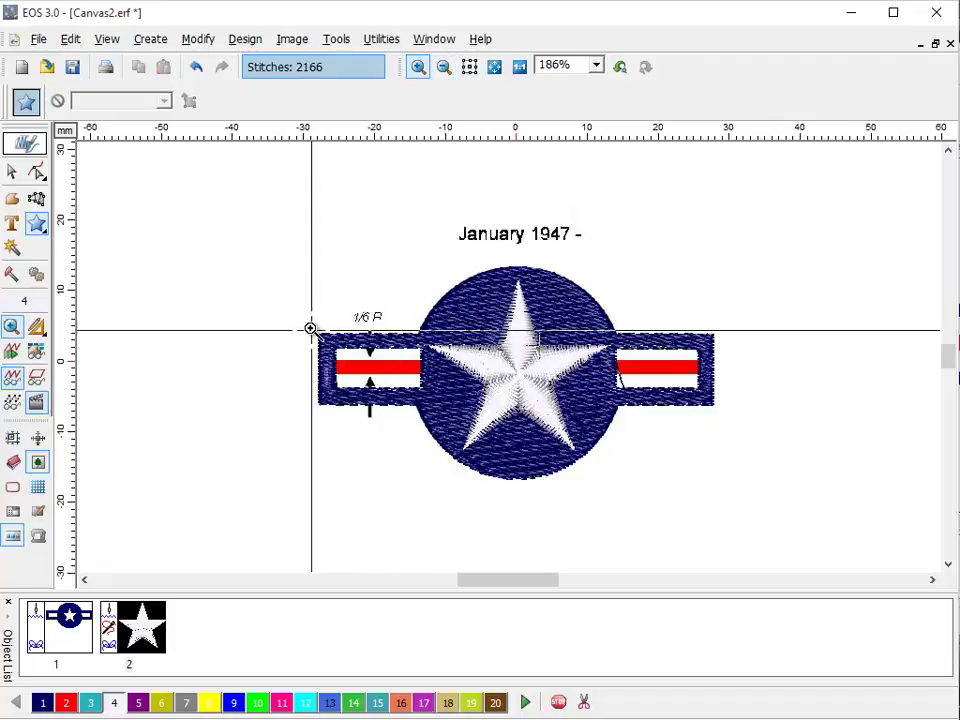
pyautogui.moveTo(311, 332); pyautogui.dragTo(467, 435)
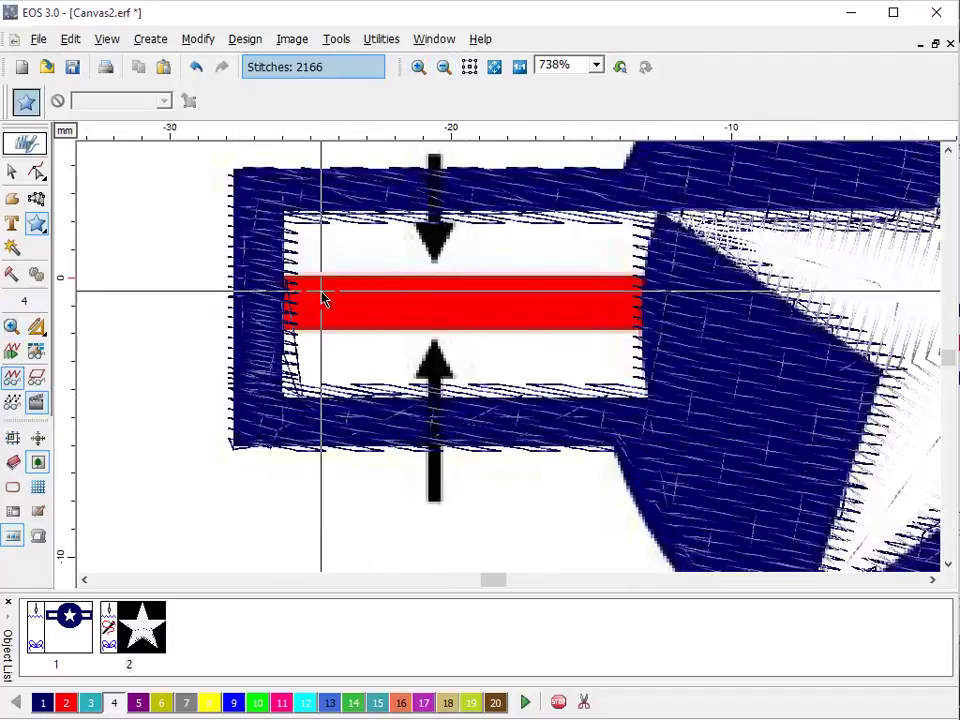
pyautogui.click(40, 226)
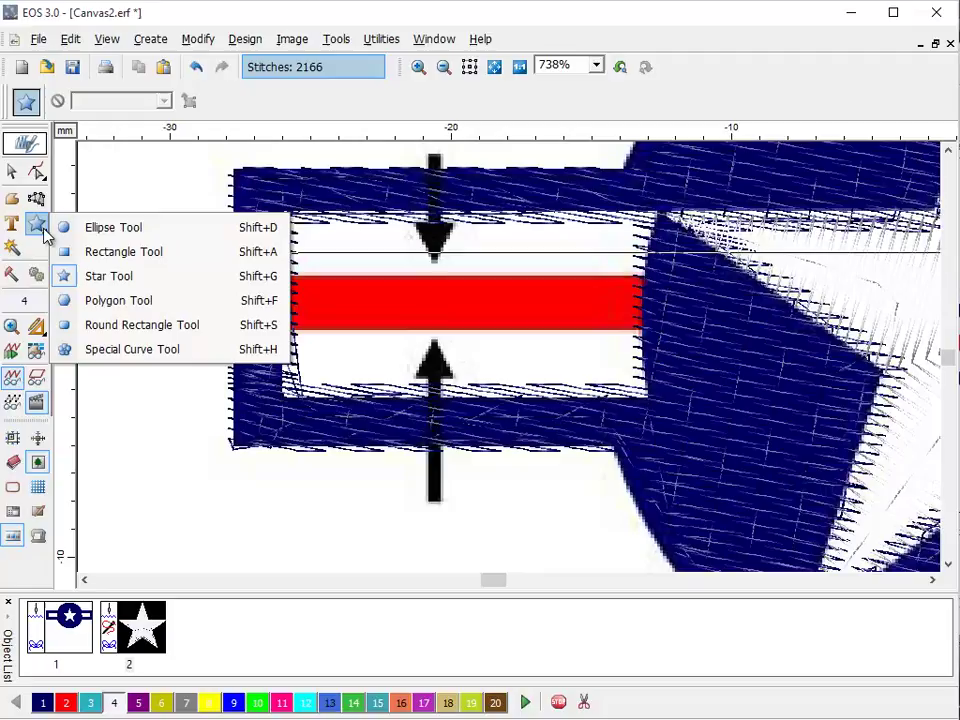
pyautogui.click(97, 259)
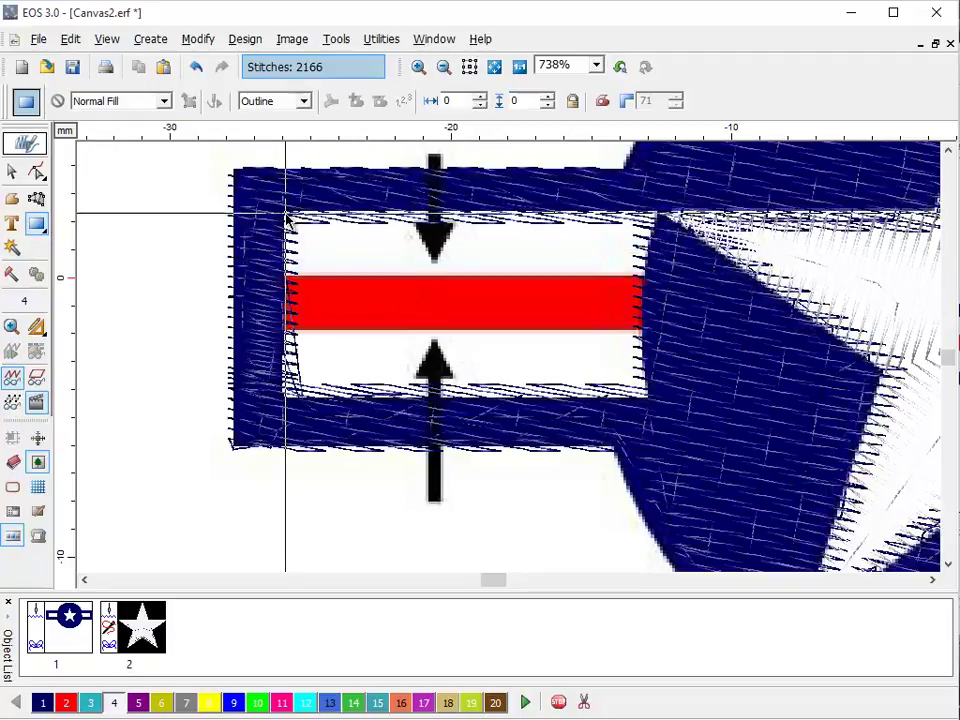
pyautogui.moveTo(284, 214); pyautogui.dragTo(658, 400)
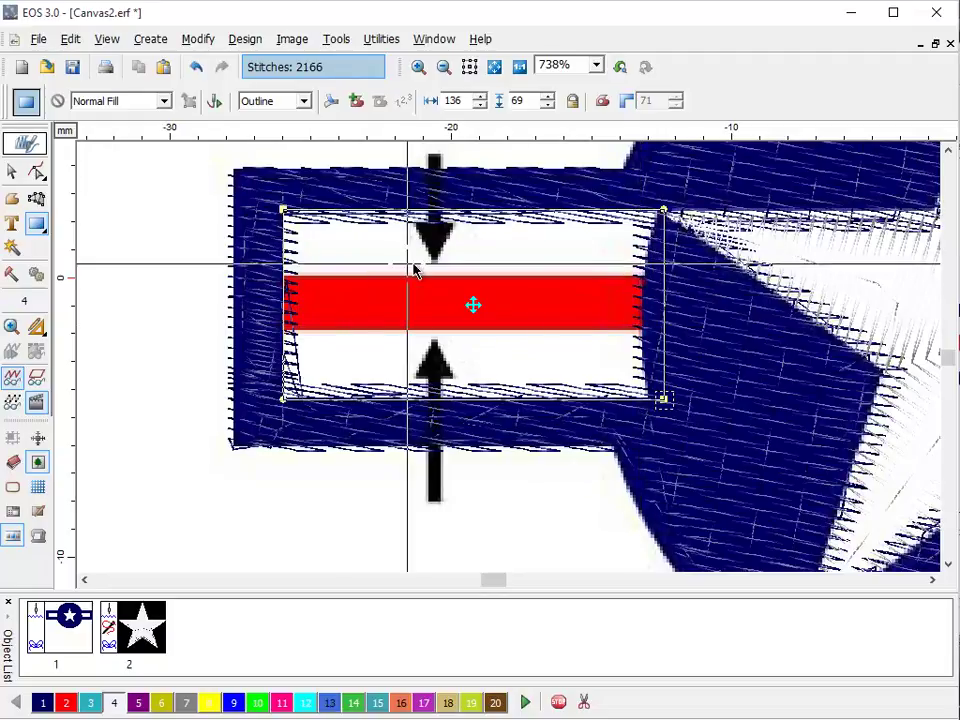
pyautogui.rightClick(358, 261)
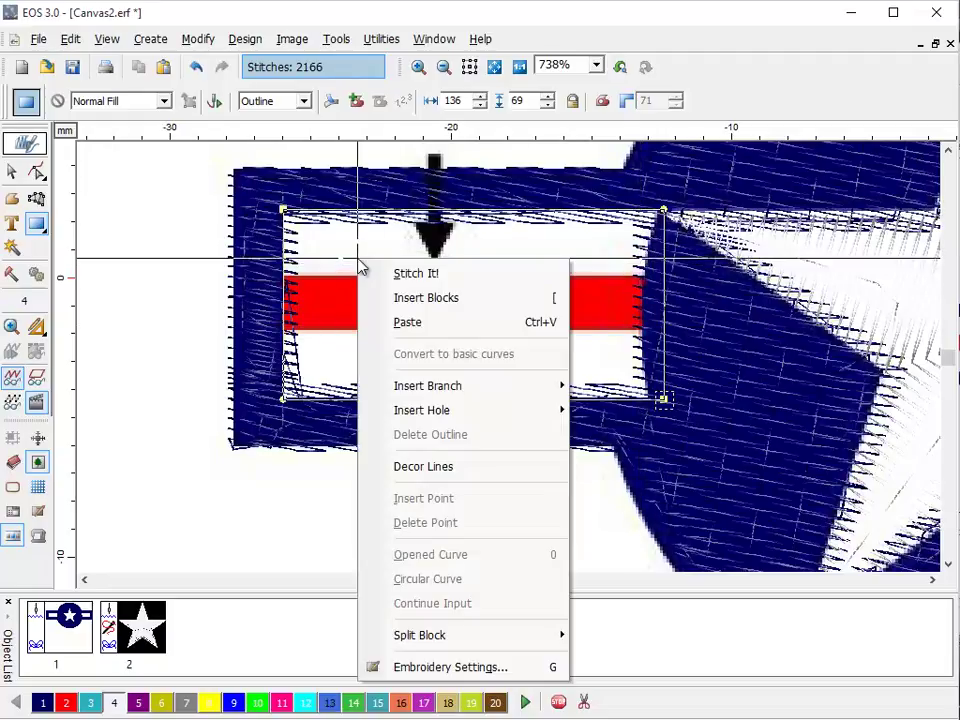
pyautogui.click(408, 276)
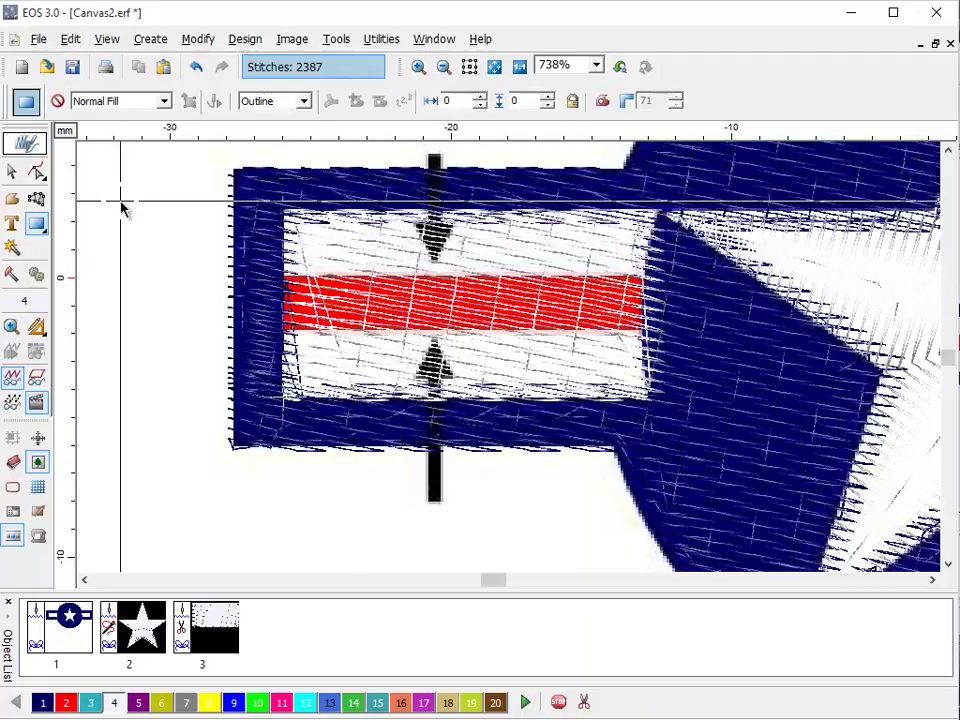
# Convert the stripe rectangle to basic curves, nudge its lower-right corner left, and restitch to 2379
pyautogui.click(38, 173)
pyautogui.rightClick(518, 237)
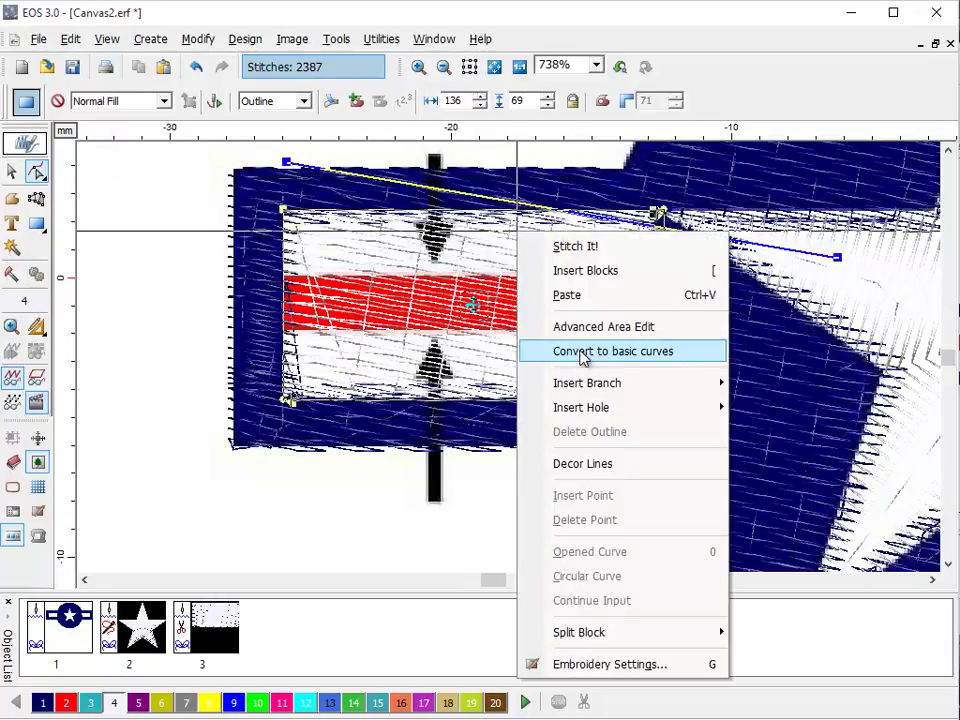
pyautogui.click(585, 352)
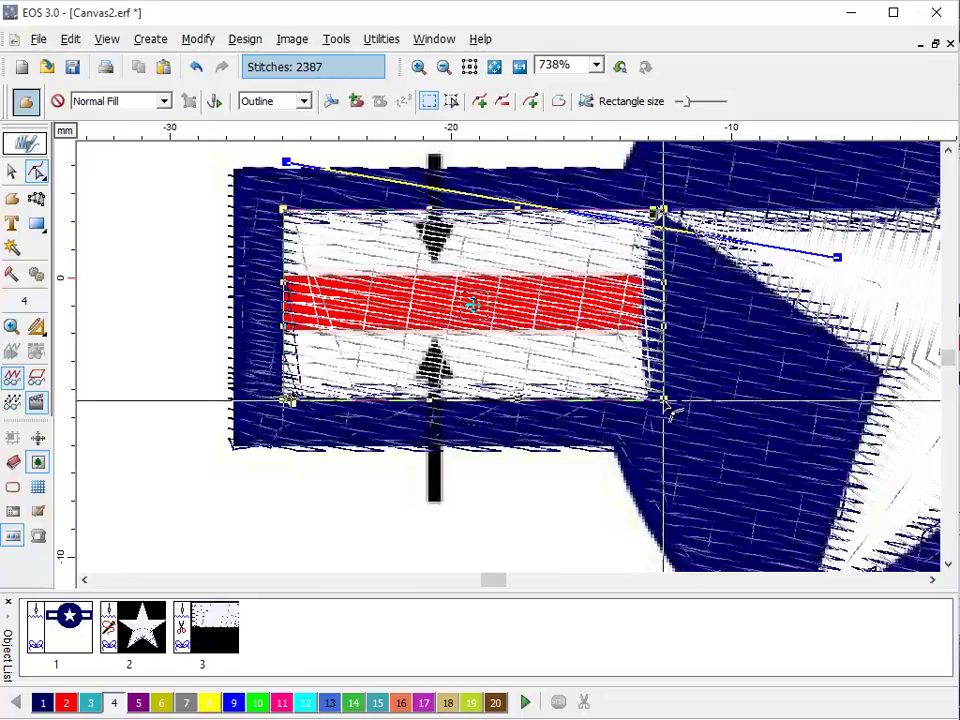
pyautogui.moveTo(664, 402); pyautogui.dragTo(652, 400)
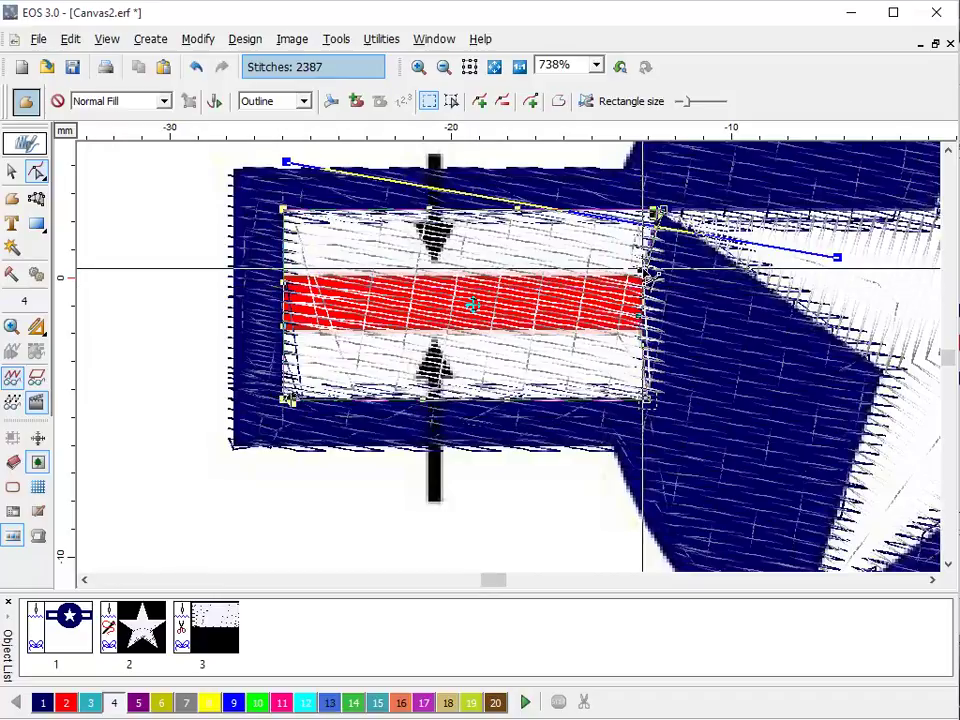
pyautogui.rightClick(677, 244)
pyautogui.click(690, 256)
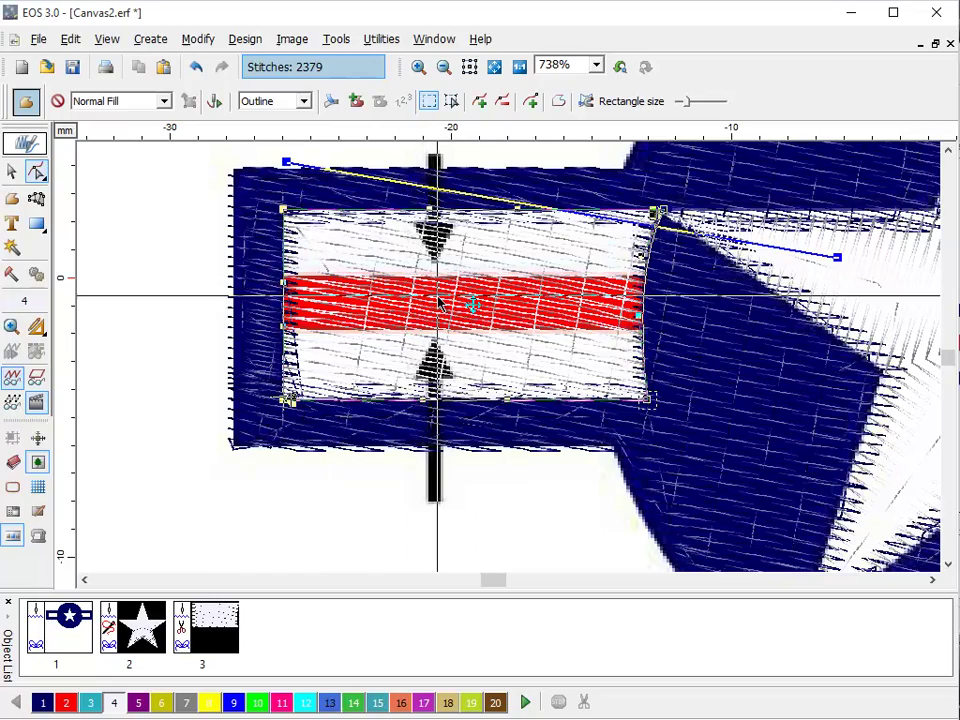
# Draw a rectangle over the red stripe in the left bar and insert it as a stitch block
pyautogui.click(36, 224)
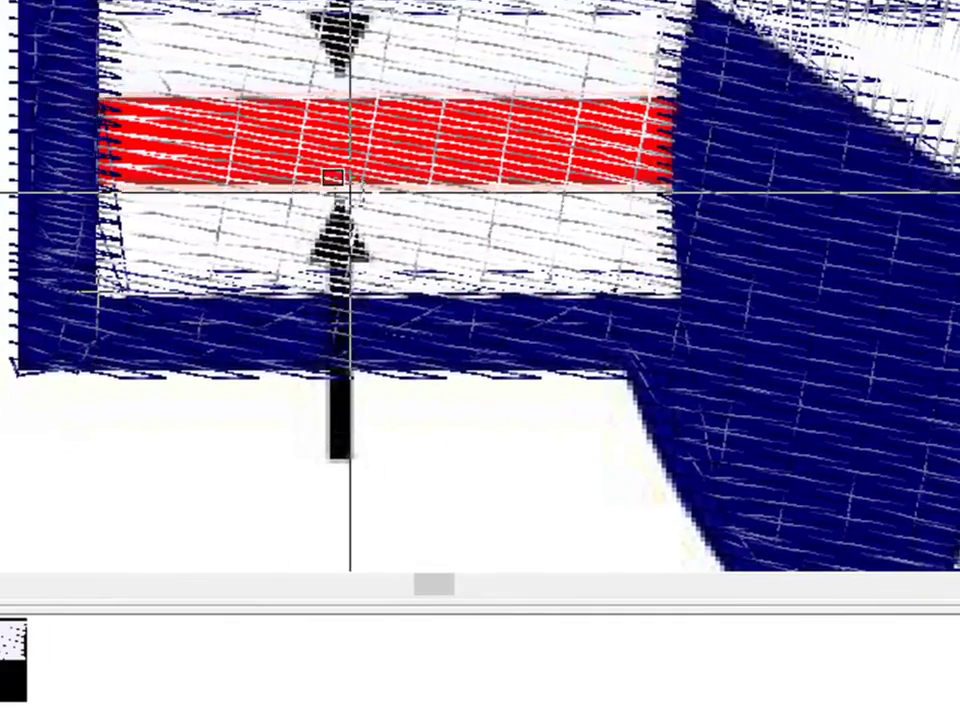
pyautogui.click(350, 185)
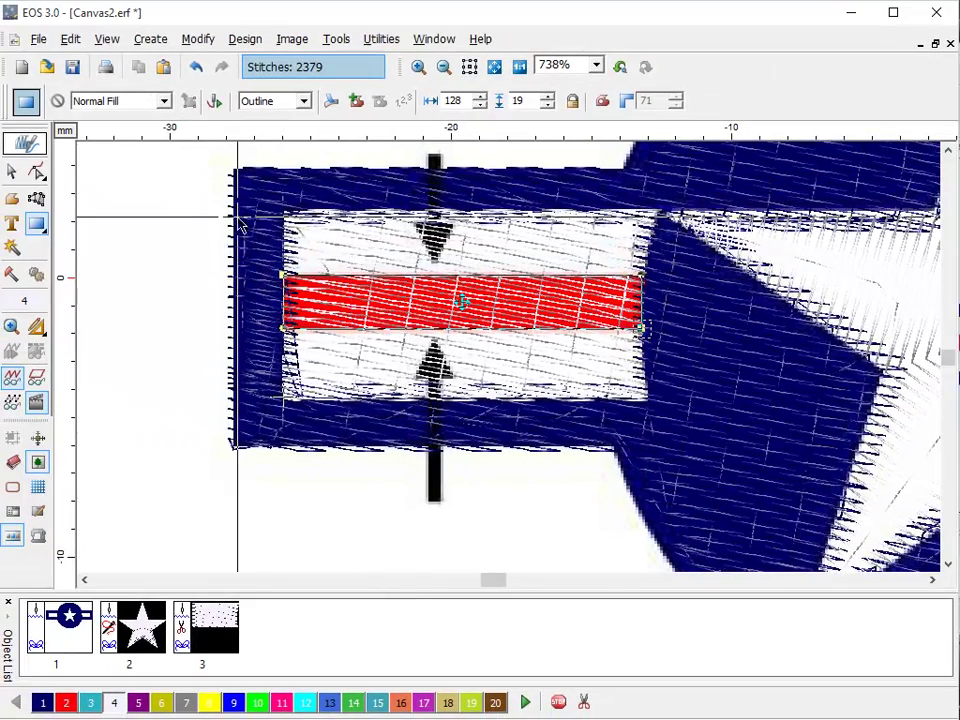
pyautogui.rightClick(200, 225)
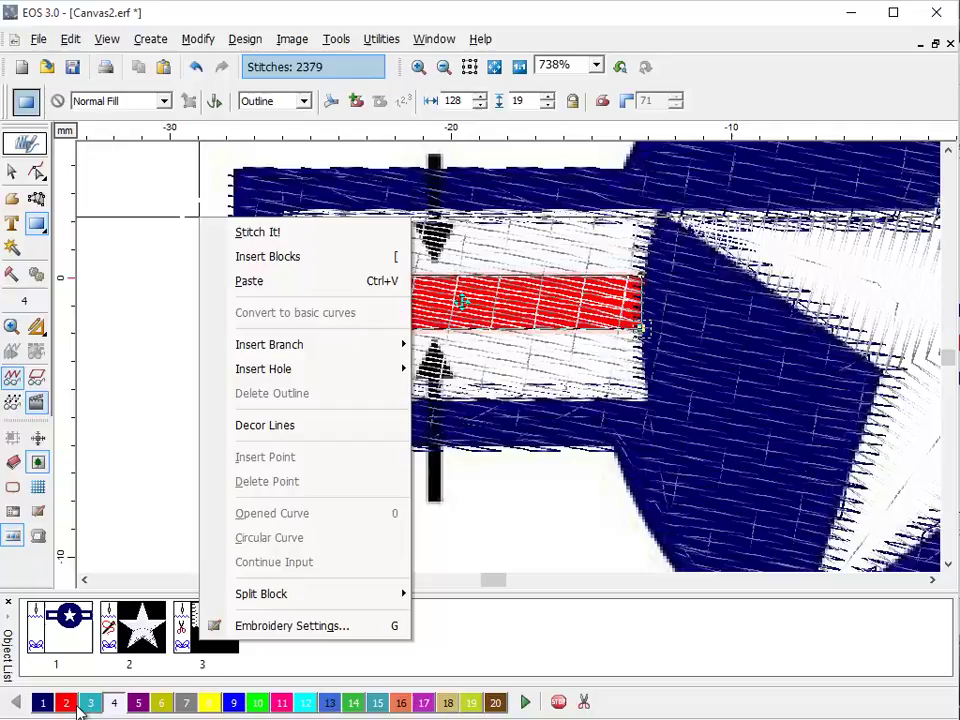
pyautogui.click(270, 256)
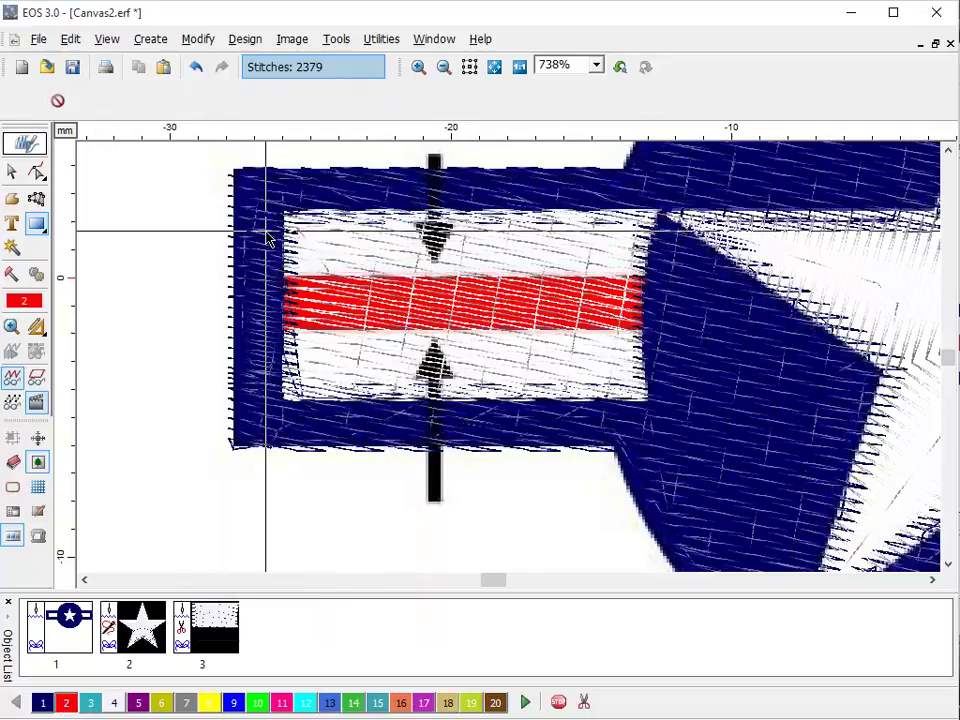
# Set the red stripe block's entry point and its exit point toward the star
pyautogui.click(443, 66)
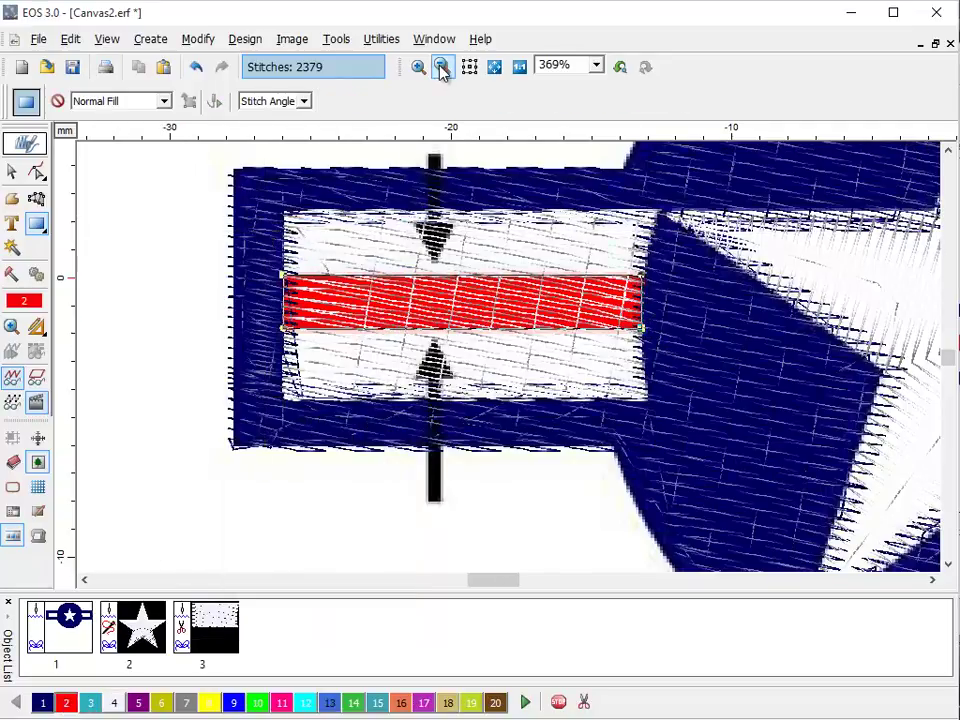
pyautogui.click(405, 275)
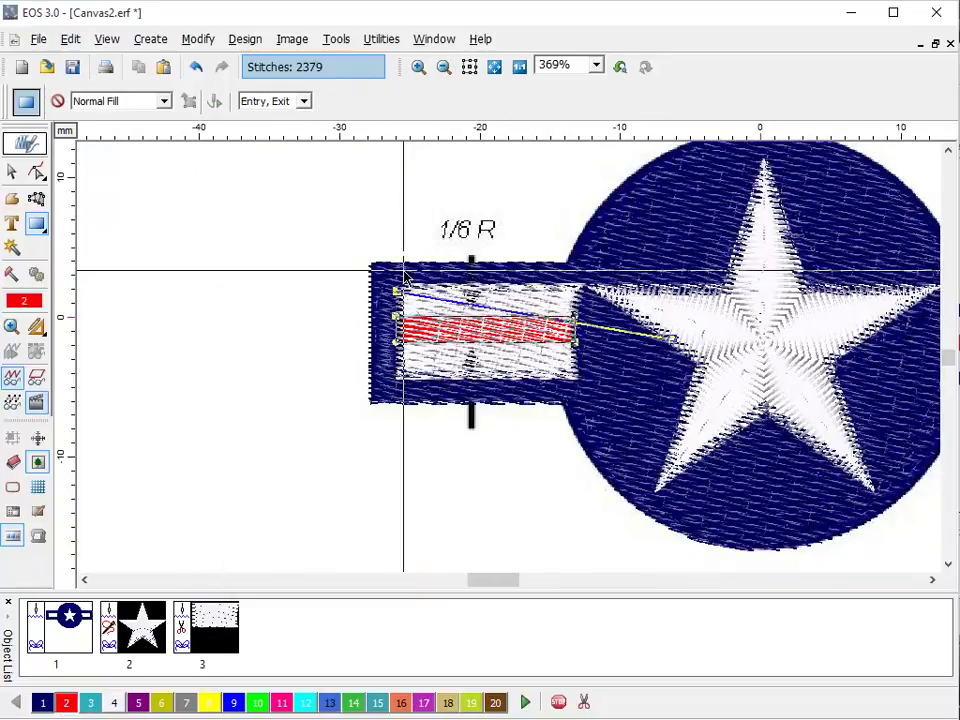
pyautogui.click(665, 343)
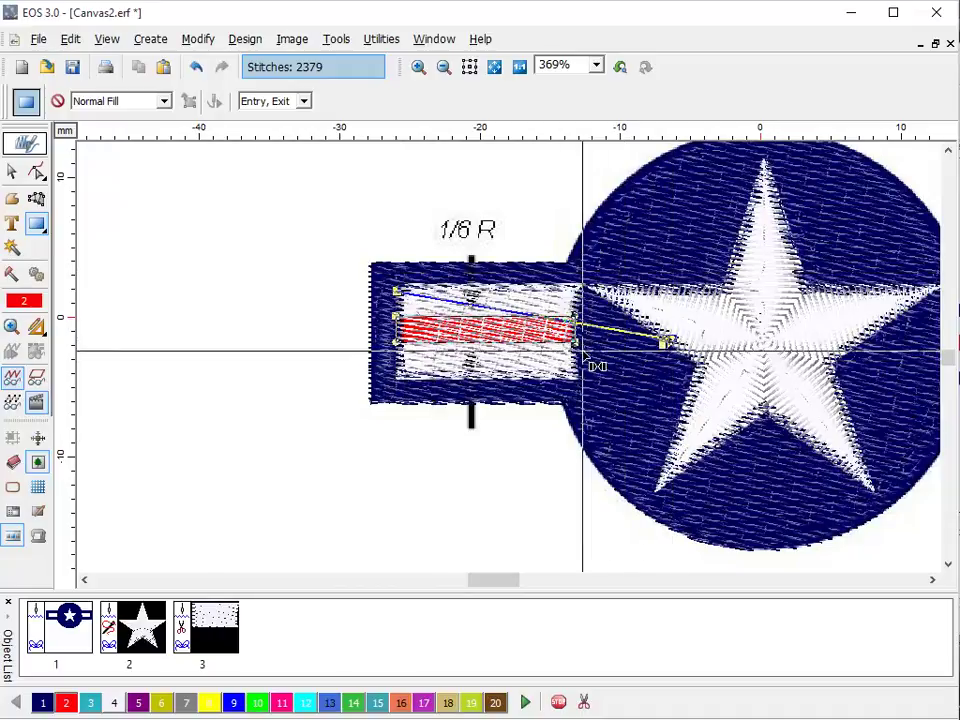
pyautogui.press('Return')
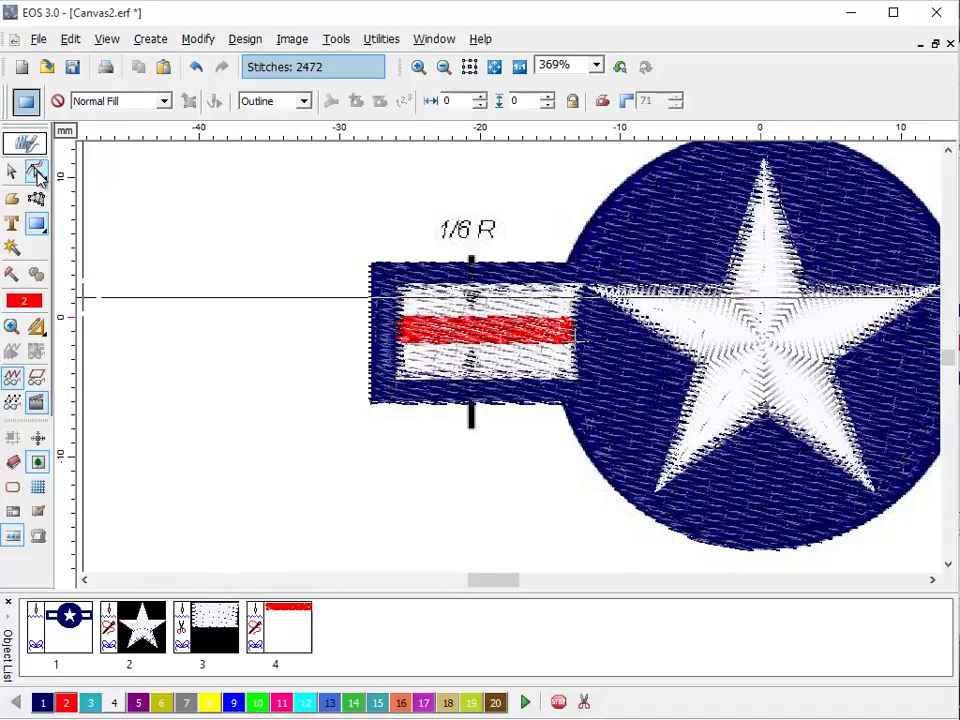
# Give the red stripe a vertical stitch angle and restitch it as red satin
pyautogui.click(36, 172)
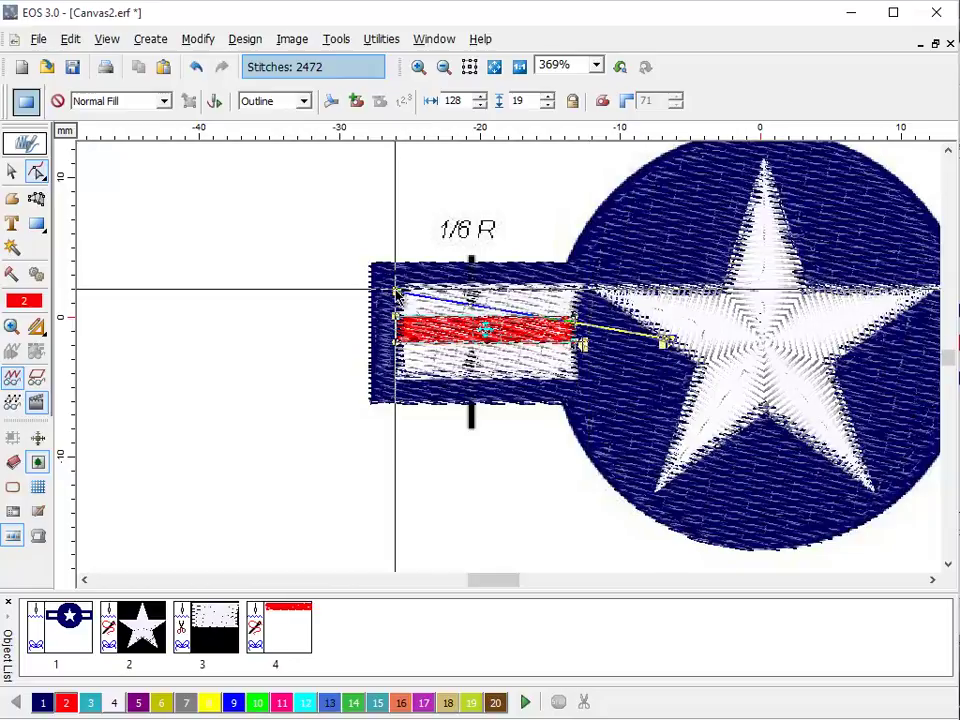
pyautogui.moveTo(395, 290); pyautogui.dragTo(671, 193)
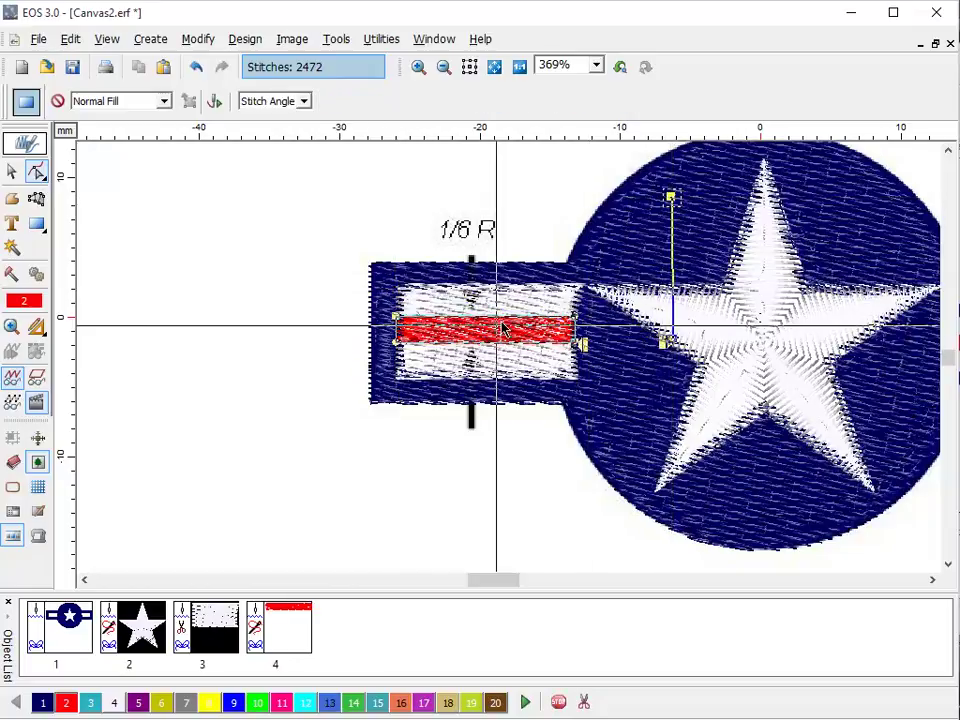
pyautogui.rightClick(652, 153)
pyautogui.click(692, 172)
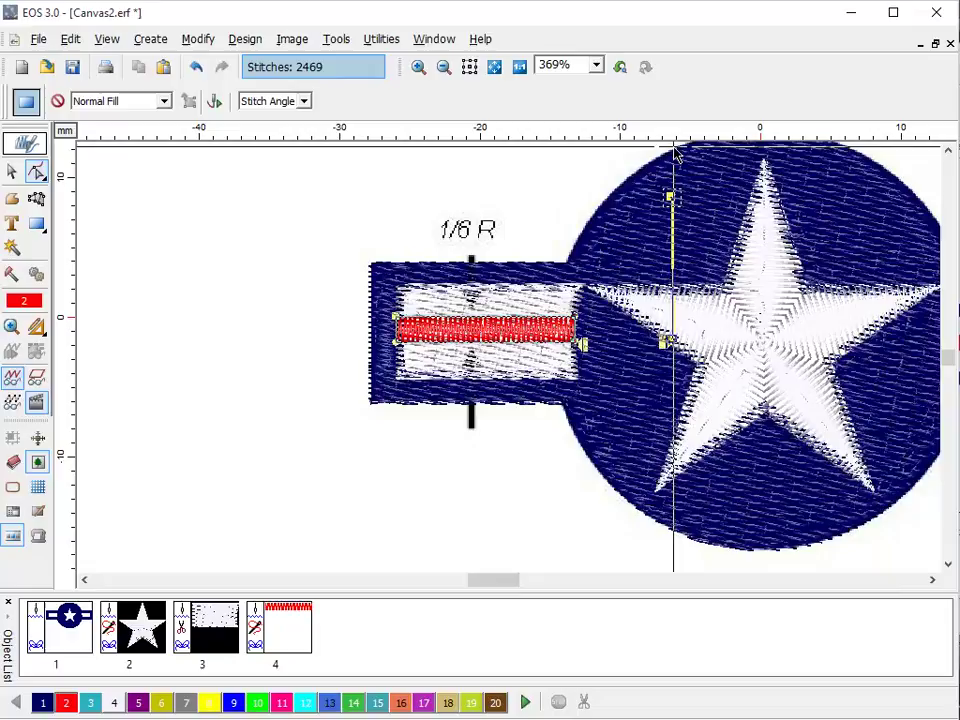
pyautogui.press('r')
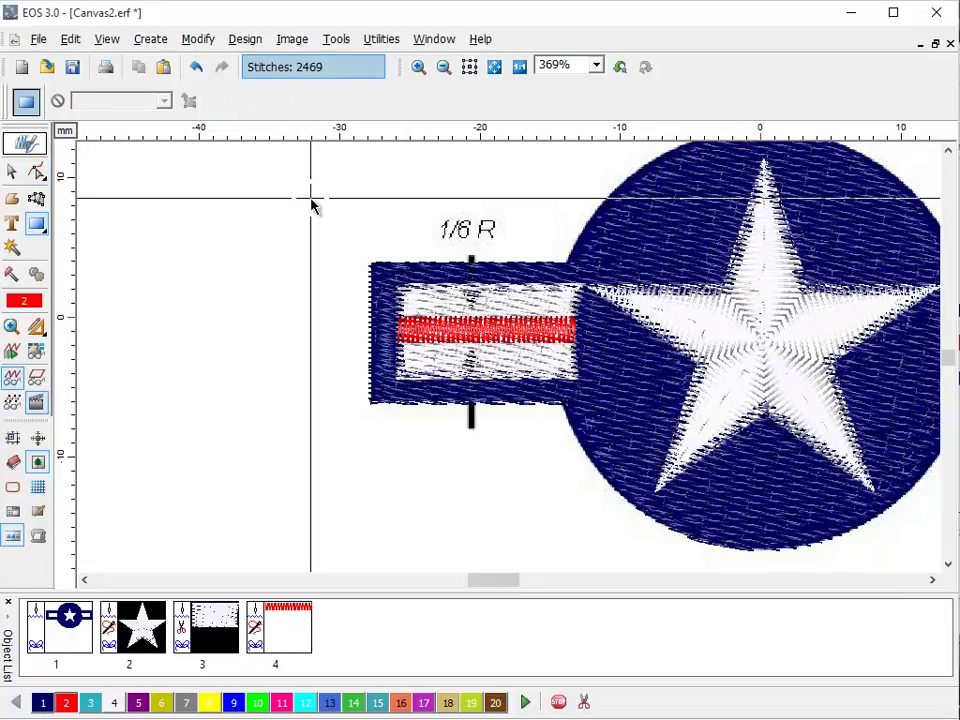
# Select the left bar's white band and red stripe together and duplicate them
pyautogui.click(12, 172)
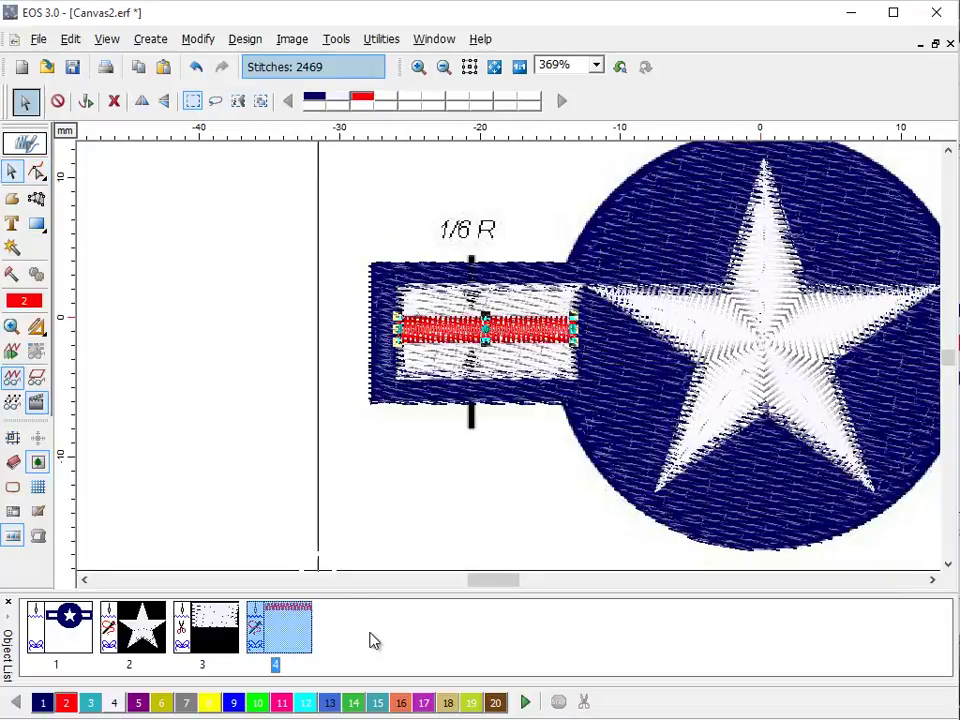
pyautogui.moveTo(205, 652); pyautogui.dragTo(206, 648)
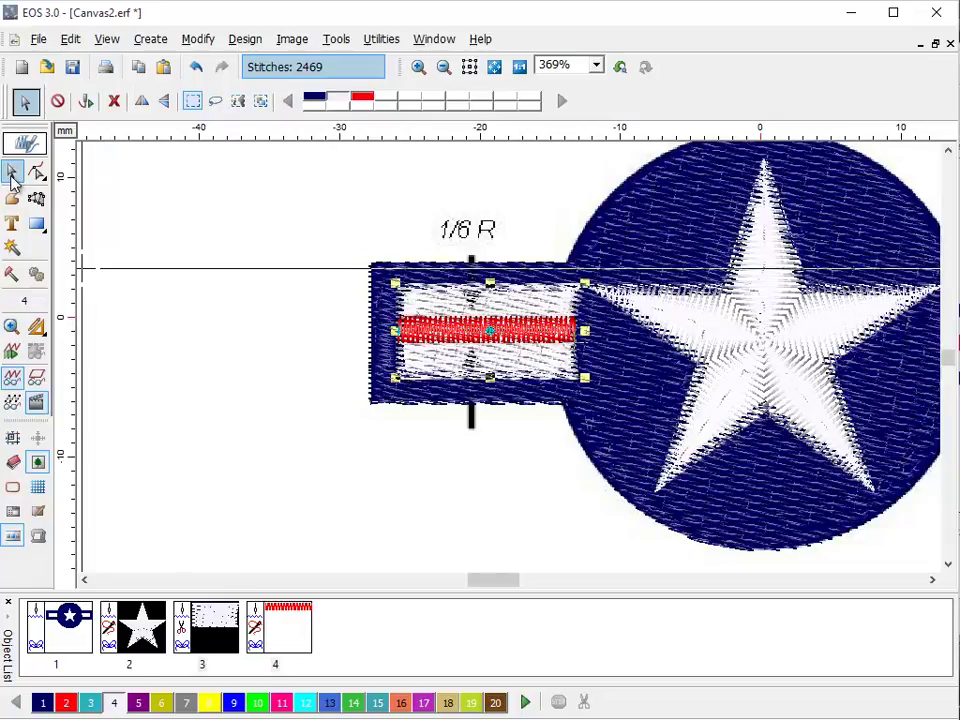
pyautogui.click(221, 636)
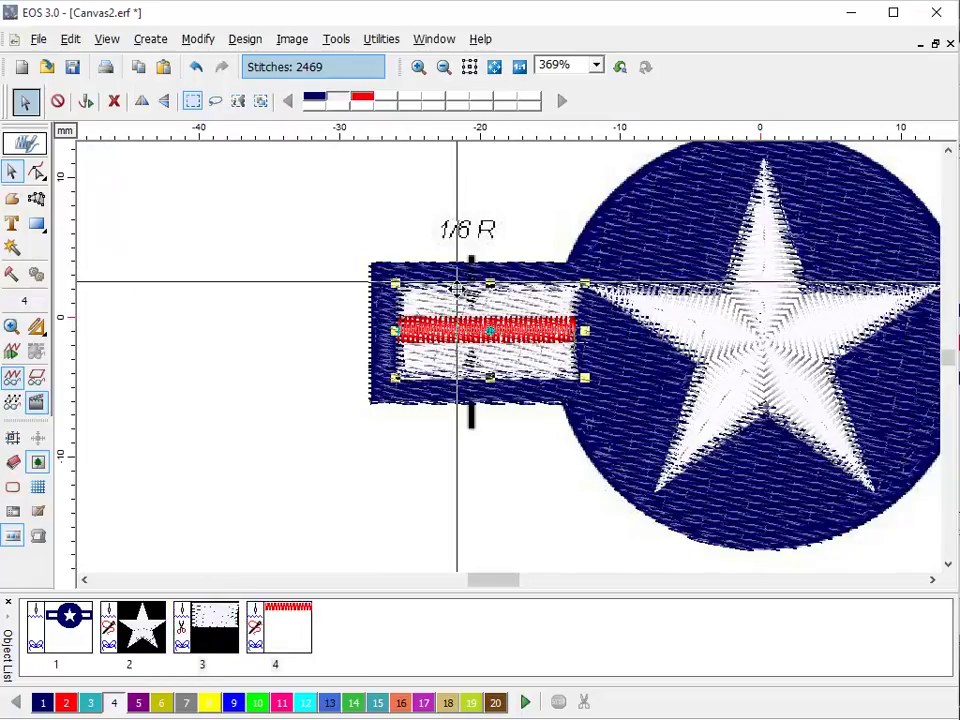
pyautogui.moveTo(489, 584); pyautogui.dragTo(510, 585)
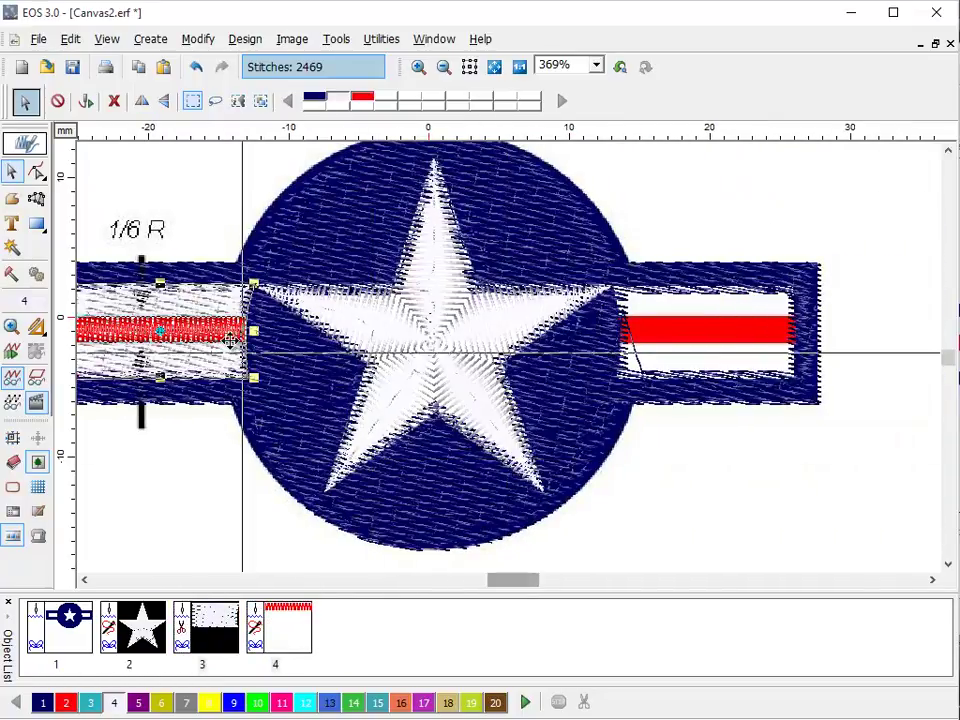
pyautogui.rightClick(190, 318)
pyautogui.click(250, 405)
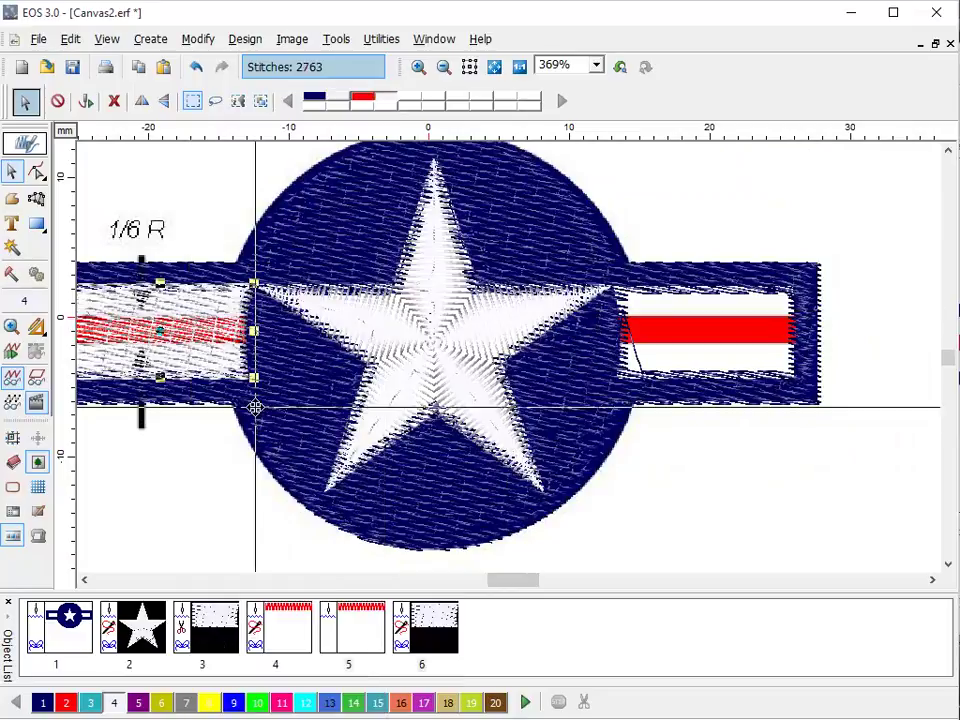
# Move the duplicated band and stripe into the right bar and stitch them there
pyautogui.moveTo(152, 337); pyautogui.dragTo(865, 295)
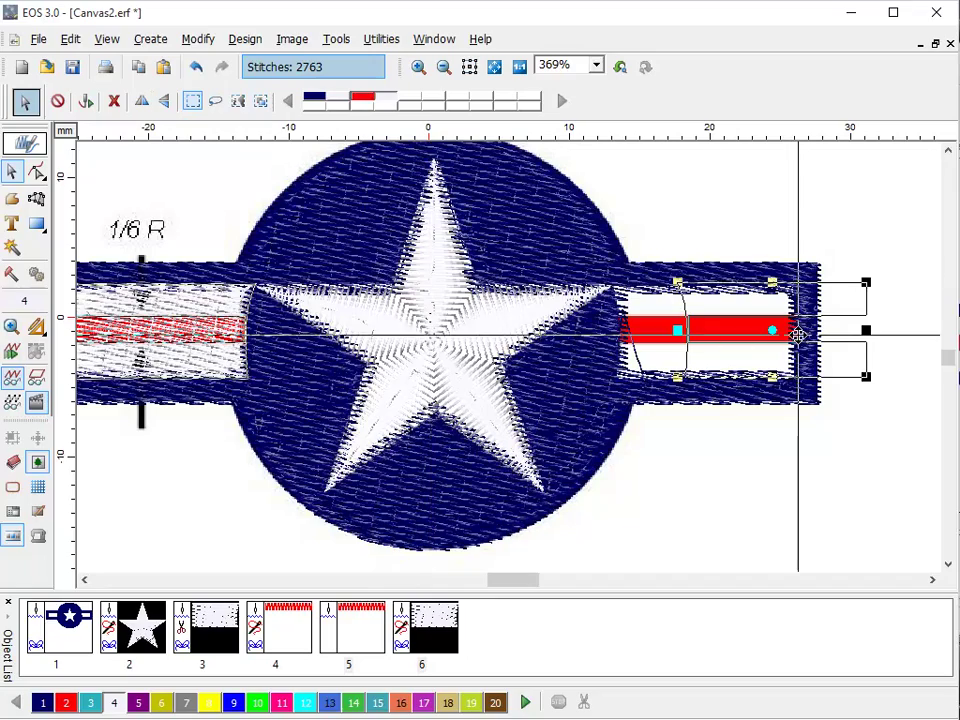
pyautogui.moveTo(799, 336); pyautogui.dragTo(731, 337)
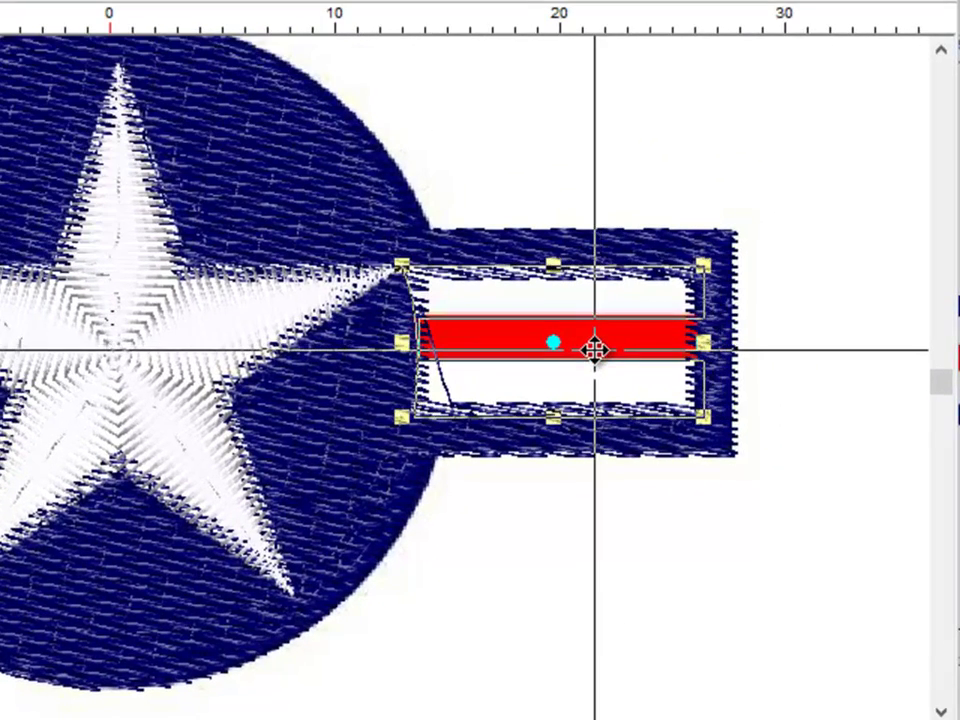
pyautogui.moveTo(594, 348); pyautogui.dragTo(529, 74)
pyautogui.rightClick(529, 74)
pyautogui.click(615, 103)
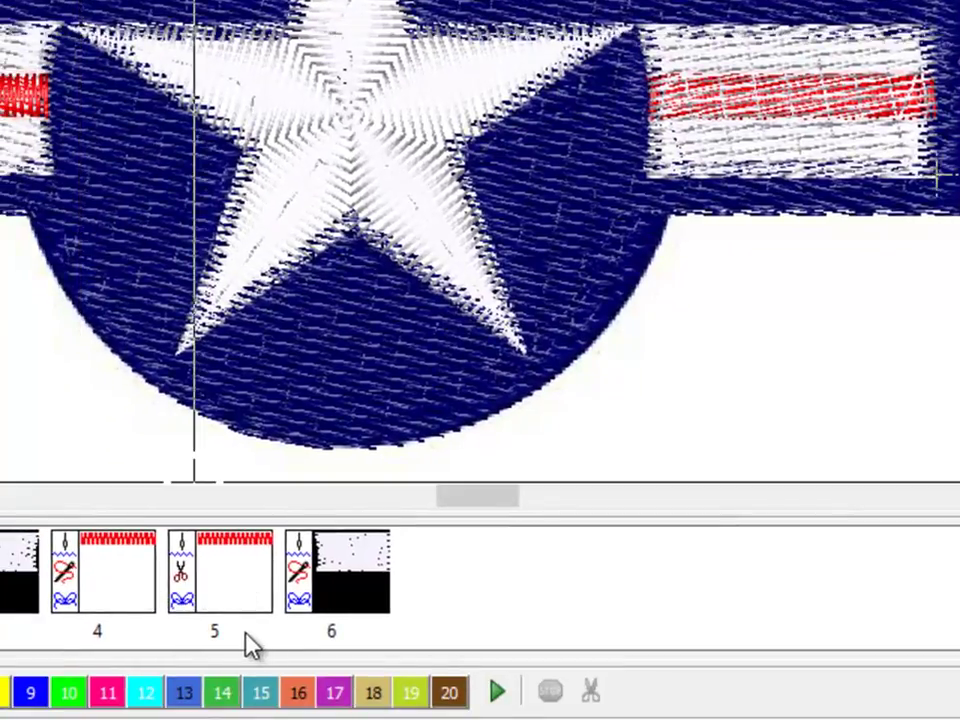
# Move the two red stripe objects after the white bands in the Object List, then zoom out
pyautogui.moveTo(247, 645); pyautogui.dragTo(475, 577)
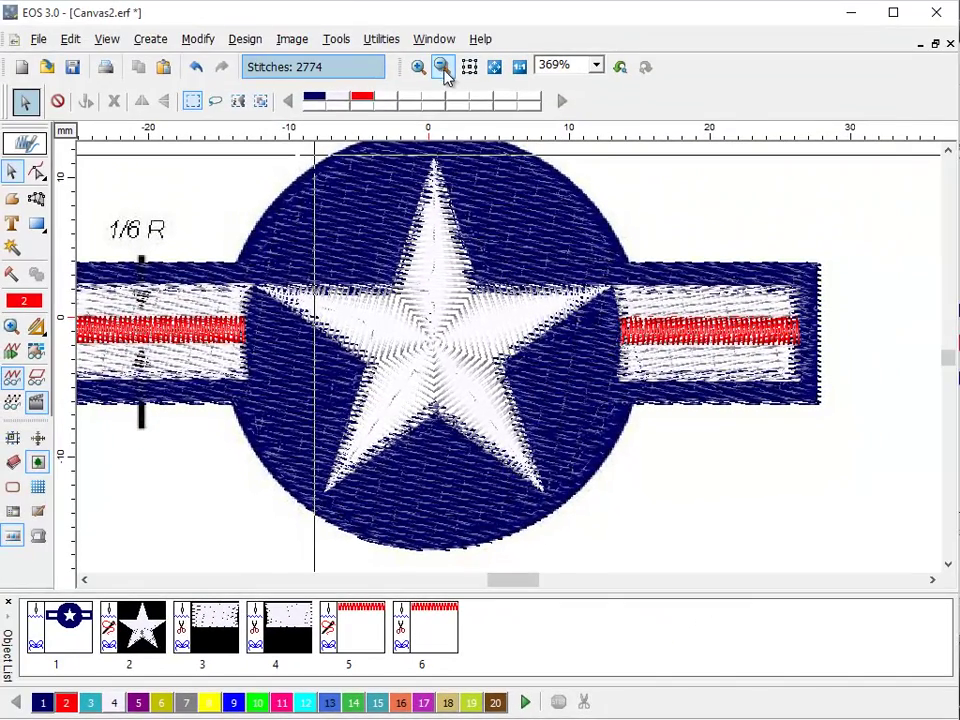
pyautogui.click(441, 67)
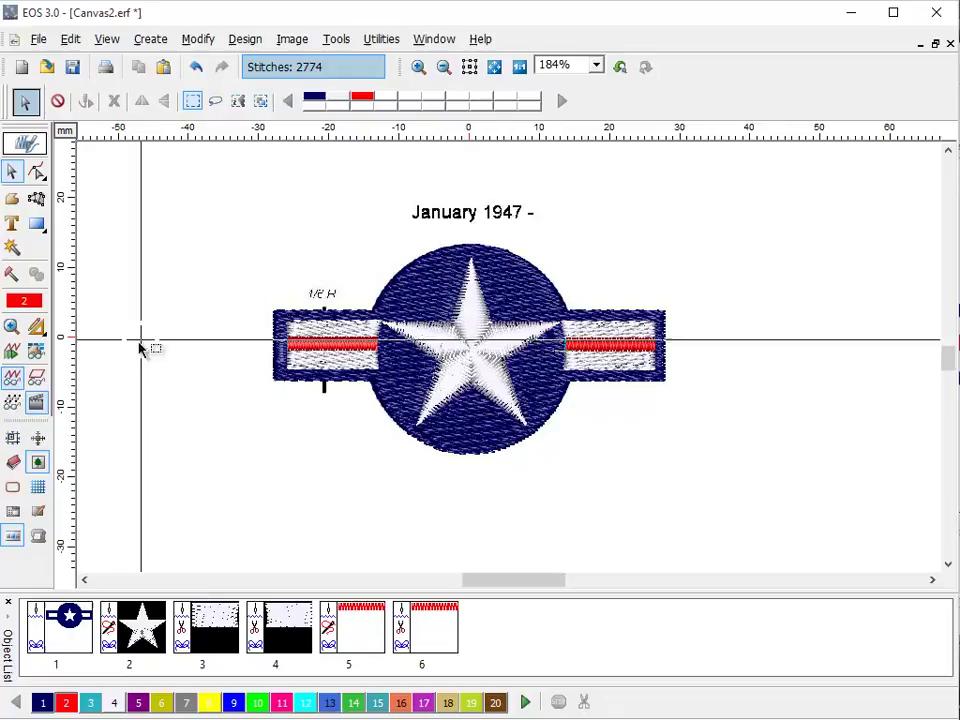
# Turn on a satin outline border in the blue disc-and-bars object's Embroidery Settings
pyautogui.click(37, 174)
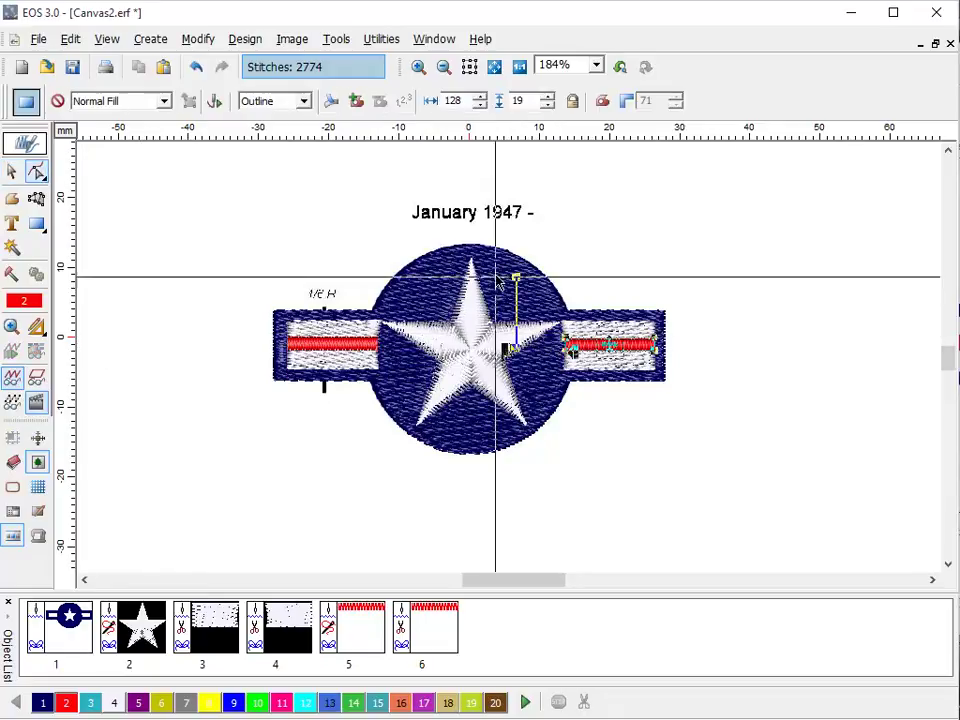
pyautogui.click(422, 264)
pyautogui.rightClick(308, 190)
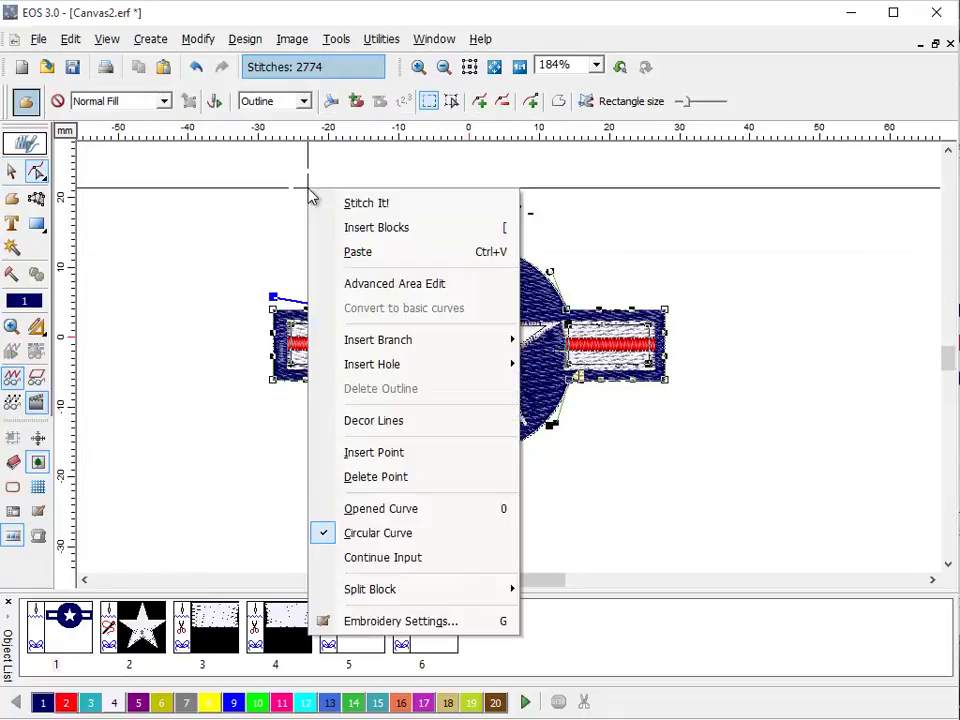
pyautogui.click(378, 619)
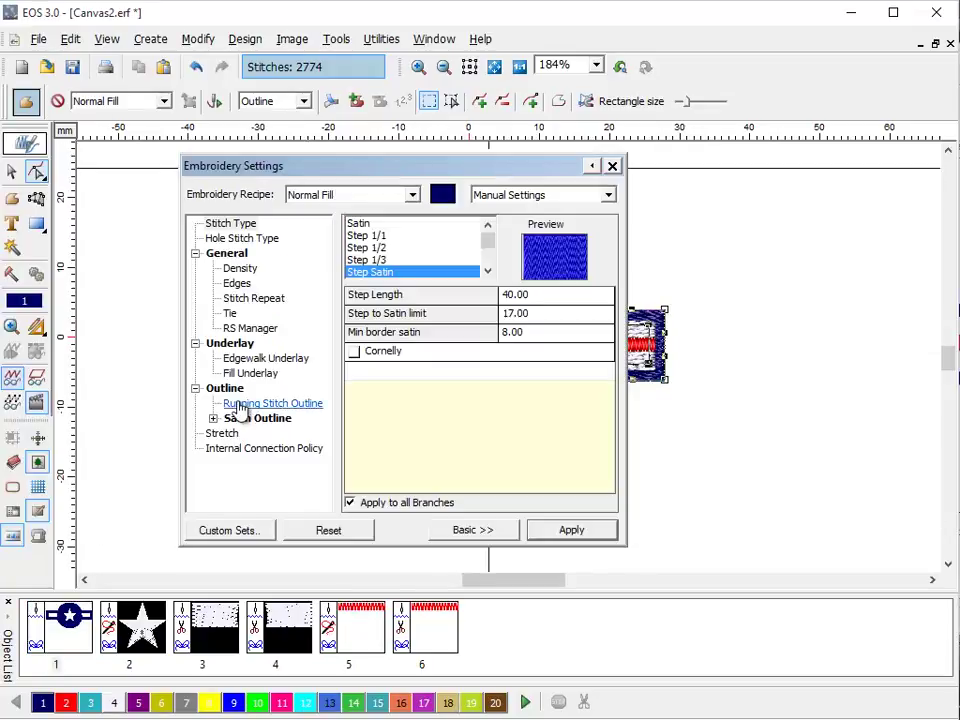
pyautogui.click(220, 390)
pyautogui.click(257, 418)
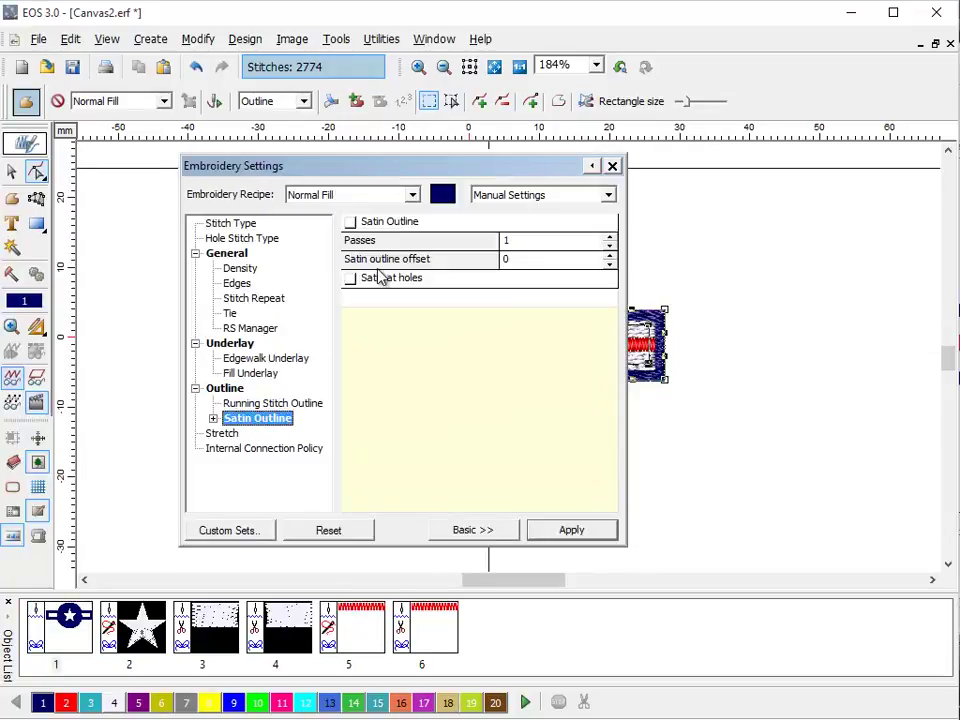
pyautogui.click(350, 222)
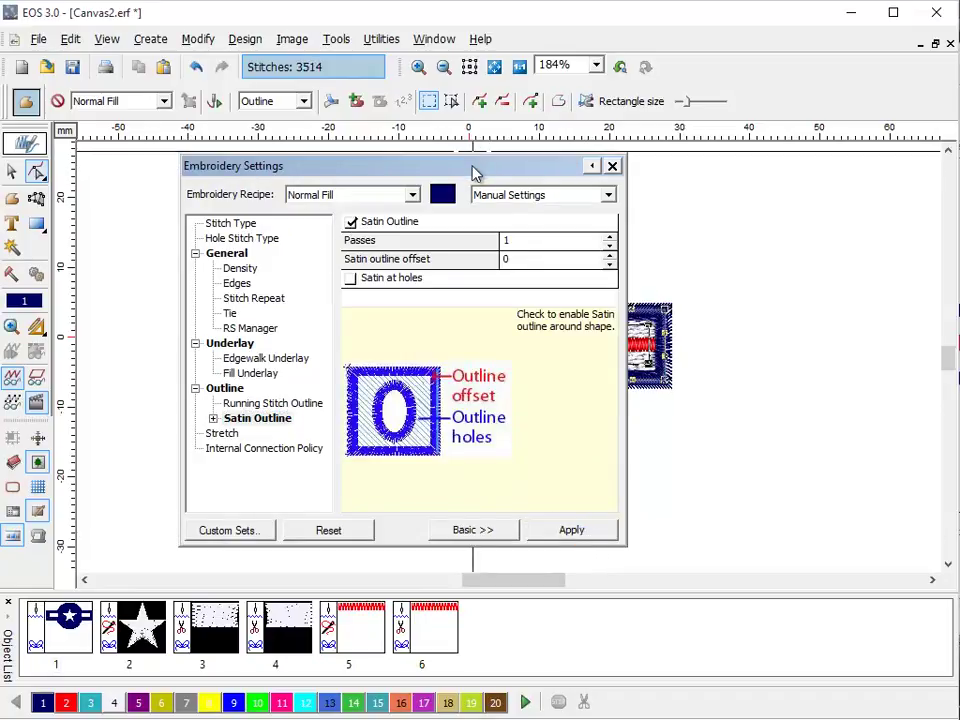
# Set the satin outline's column width to 15, apply it, and close the settings
pyautogui.moveTo(474, 171); pyautogui.dragTo(188, 263)
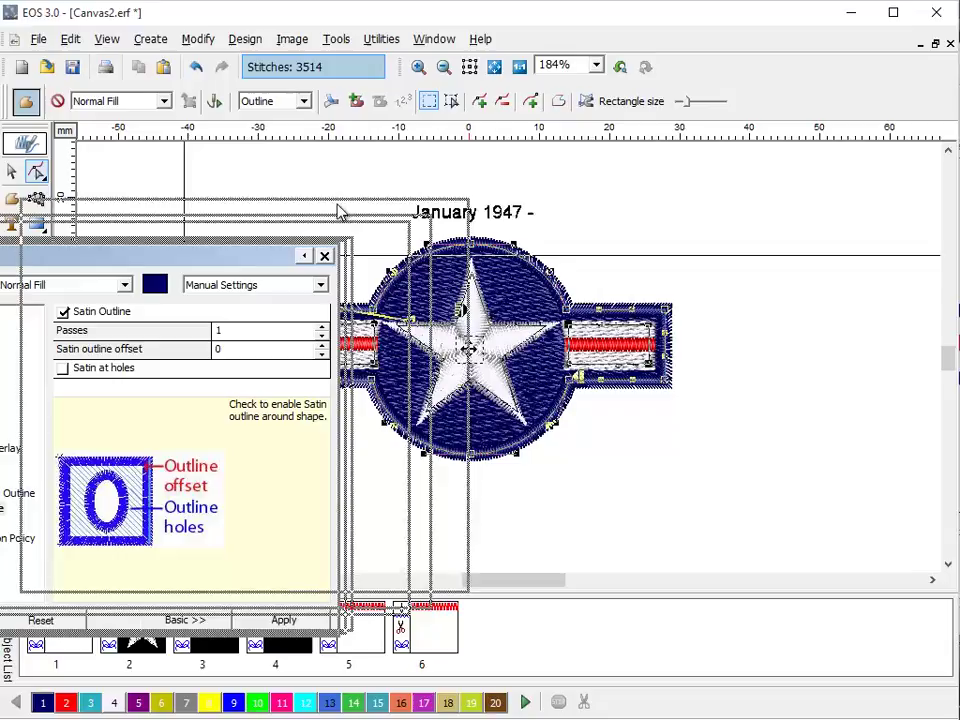
pyautogui.moveTo(338, 212); pyautogui.dragTo(408, 172)
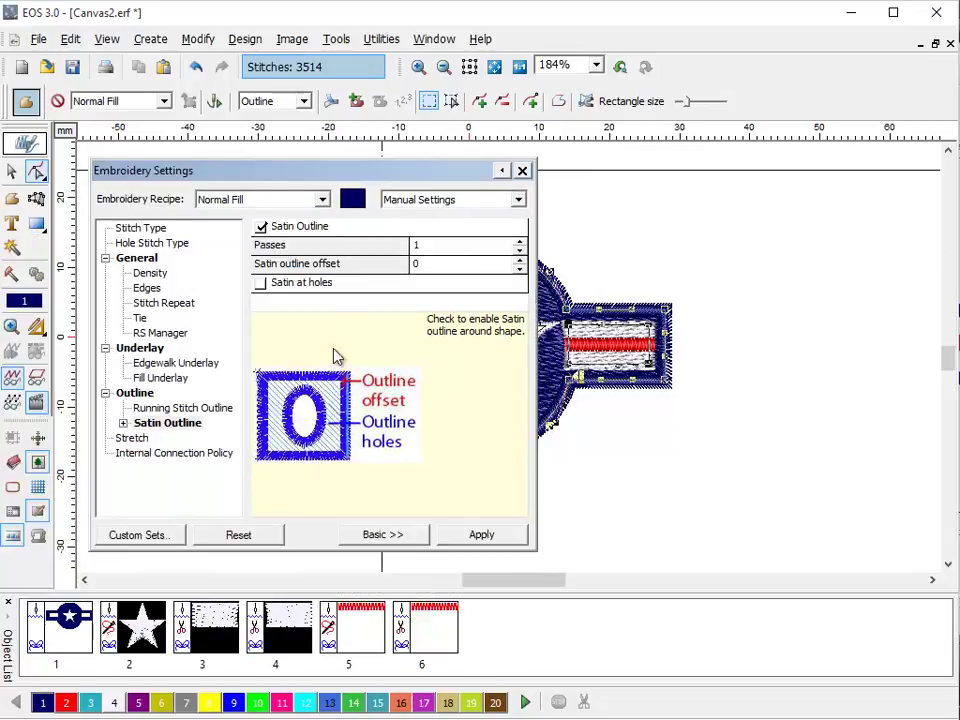
pyautogui.click(123, 423)
pyautogui.click(165, 453)
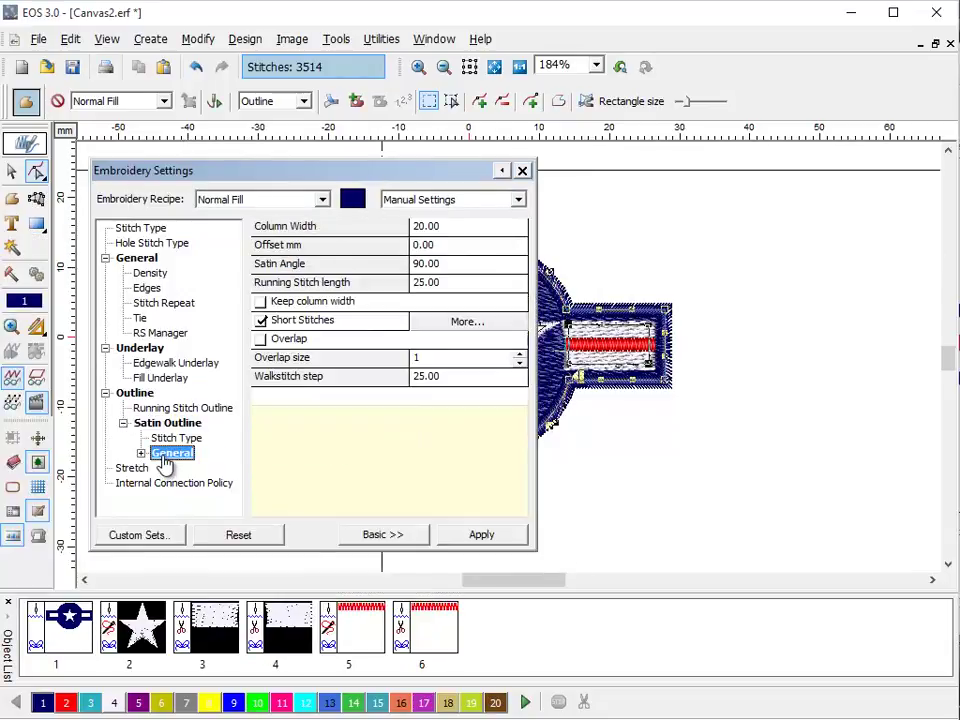
pyautogui.click(437, 224)
pyautogui.click(437, 224)
pyautogui.write('1')
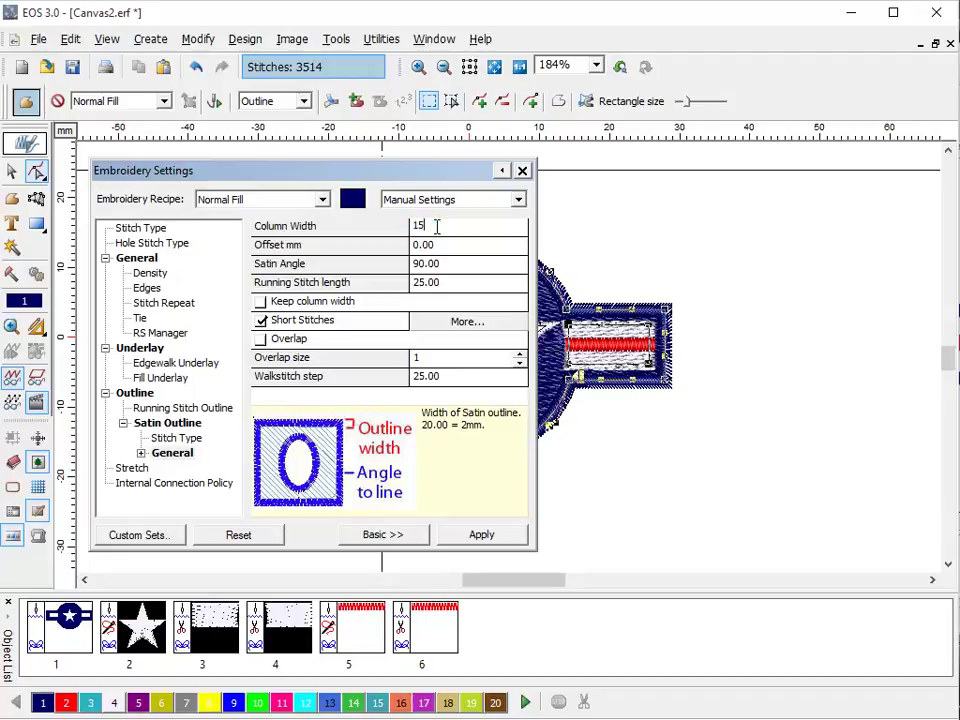
pyautogui.write('5')
pyautogui.click(502, 536)
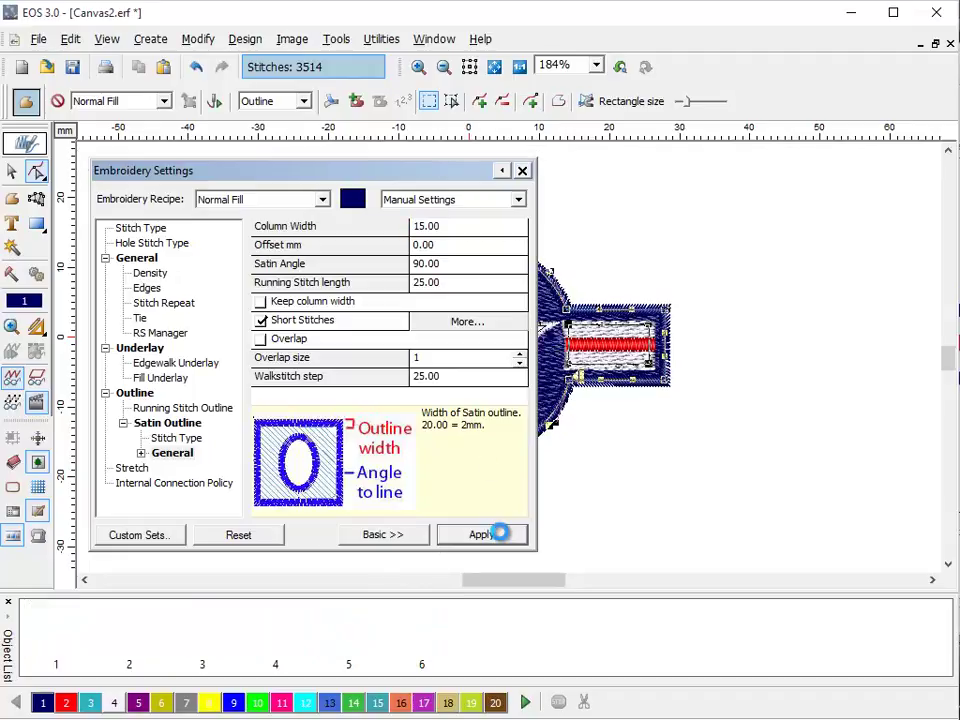
pyautogui.click(522, 170)
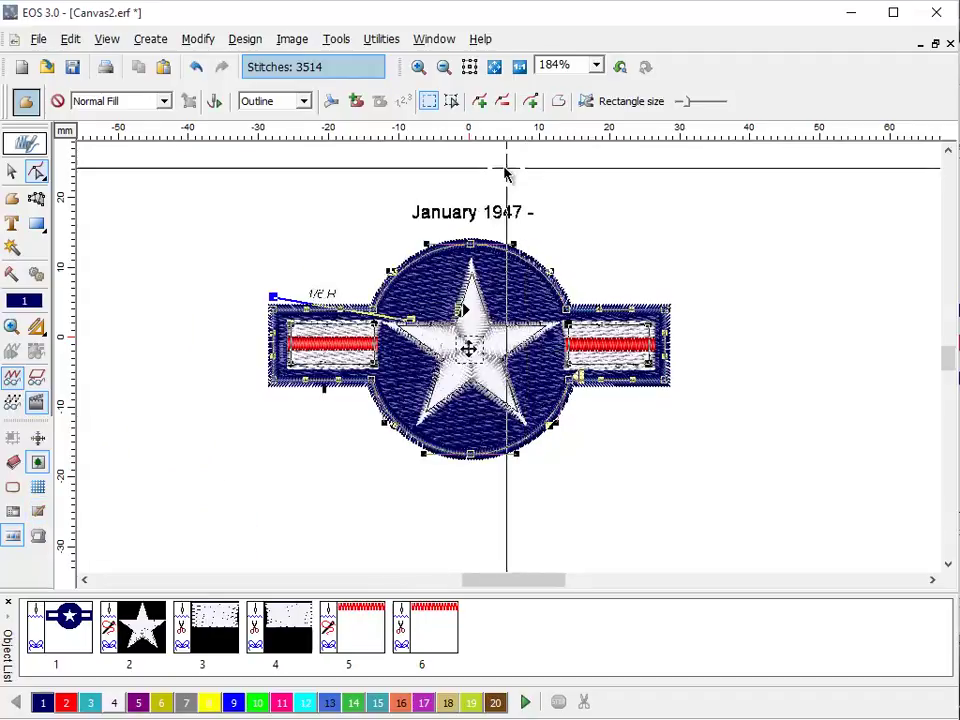
pyautogui.click(188, 146)
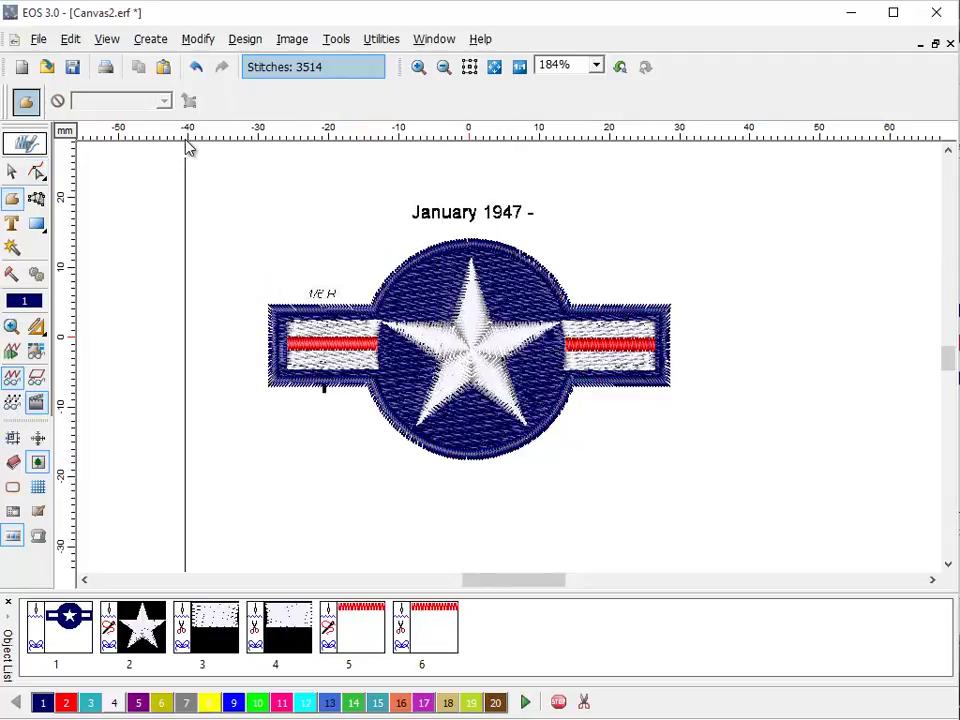
pyautogui.press('Escape')
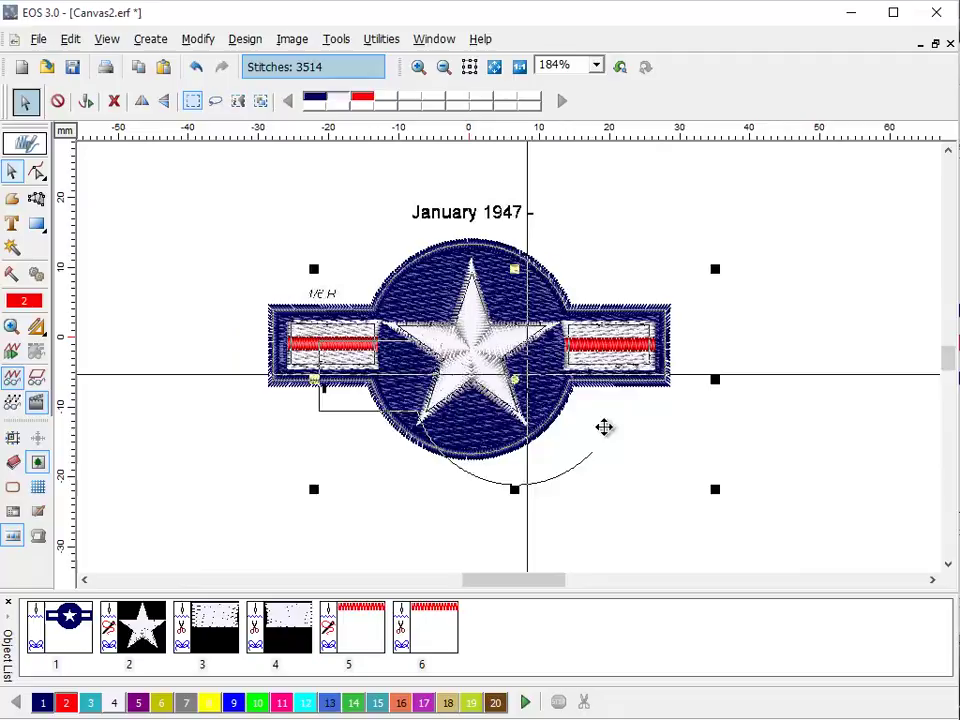